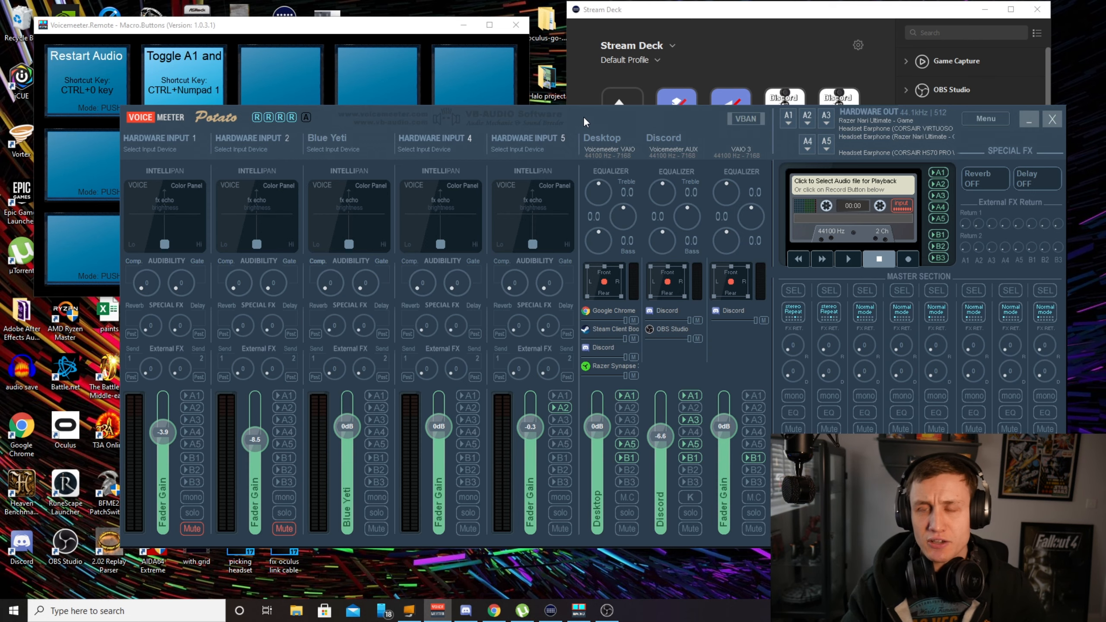
Step: Select KS: Razer Nari Ultimate - Game as hardware output A1 and review the devices offered for output A2
left_click(368, 31)
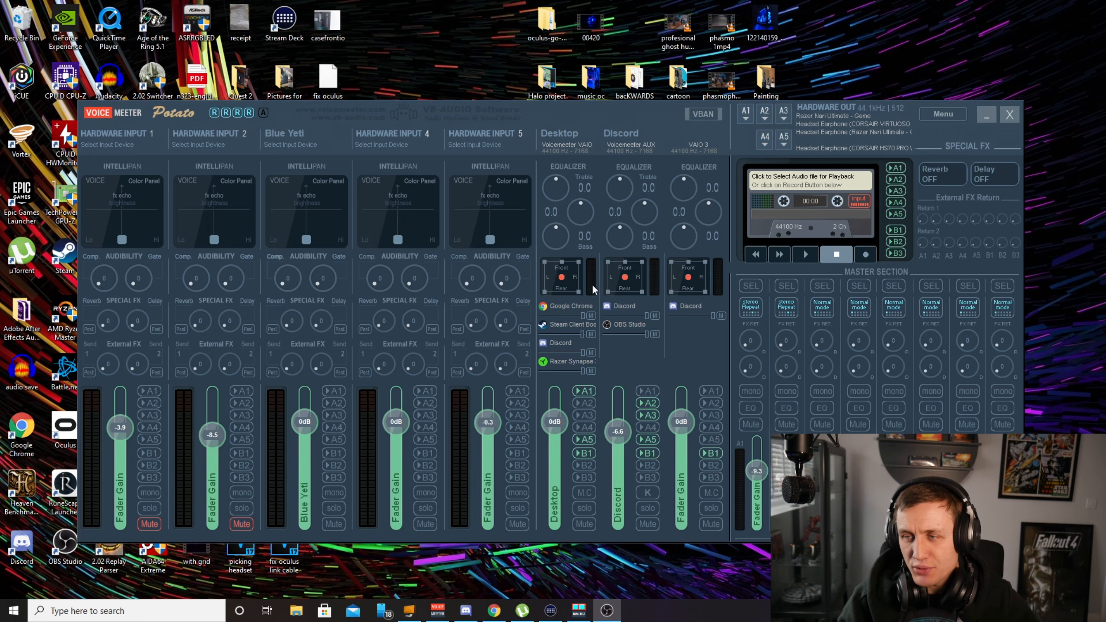
left_click_drag(549, 126, 537, 118)
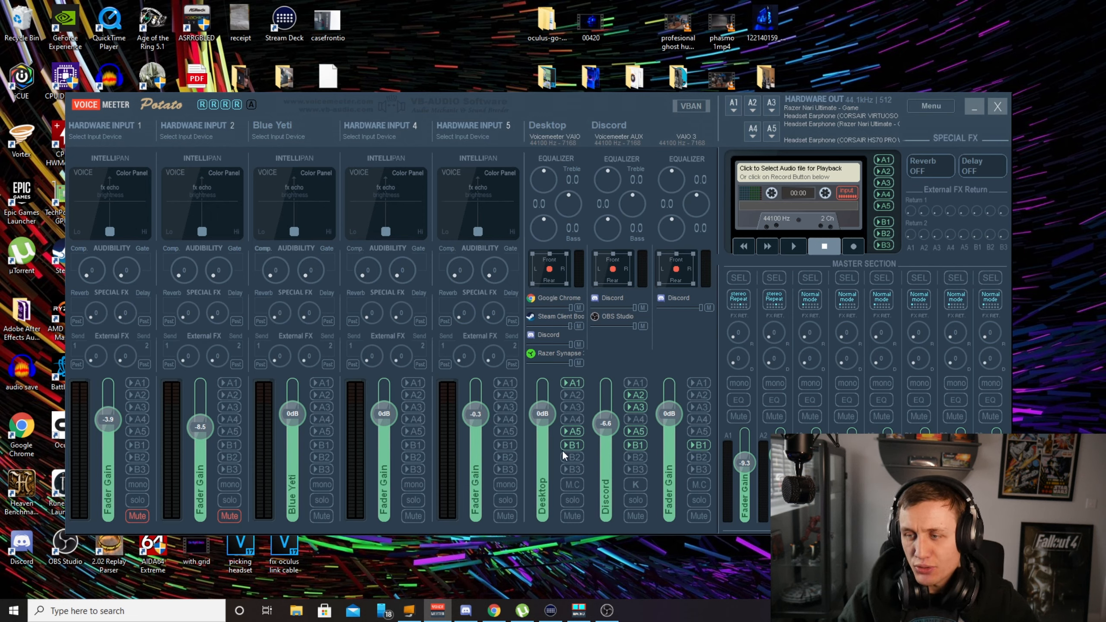
left_click(733, 105)
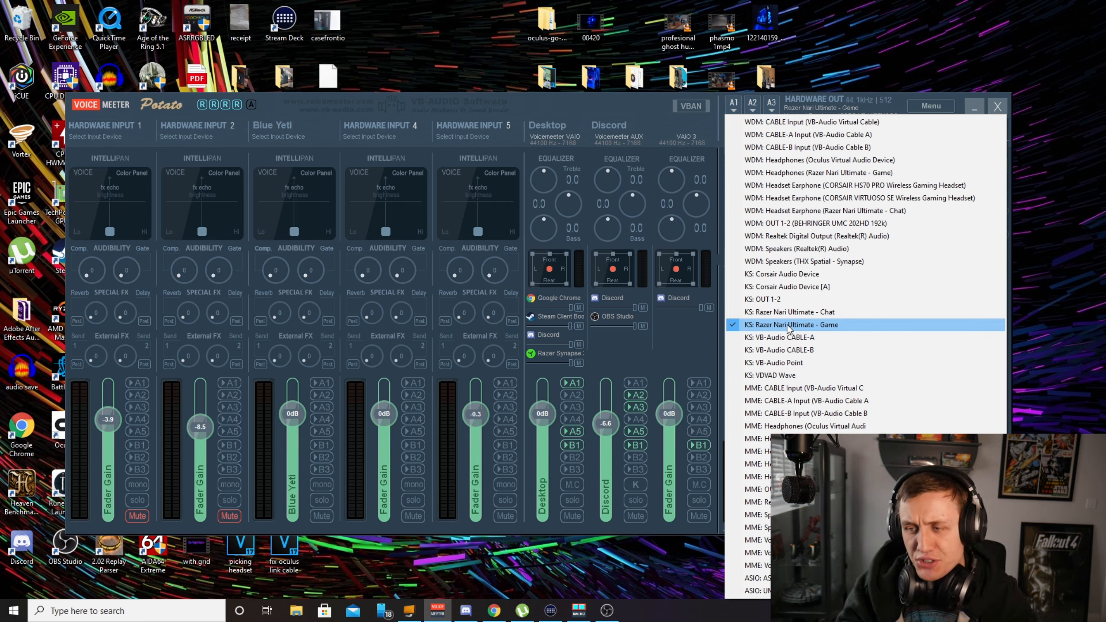
left_click(789, 328)
left_click(753, 108)
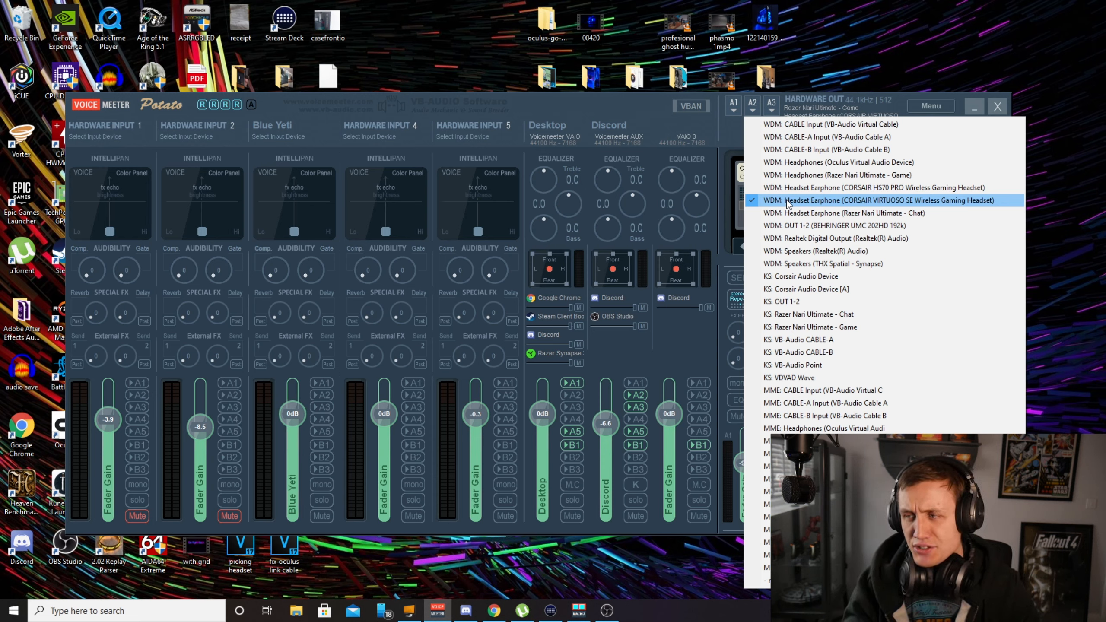
left_click(733, 145)
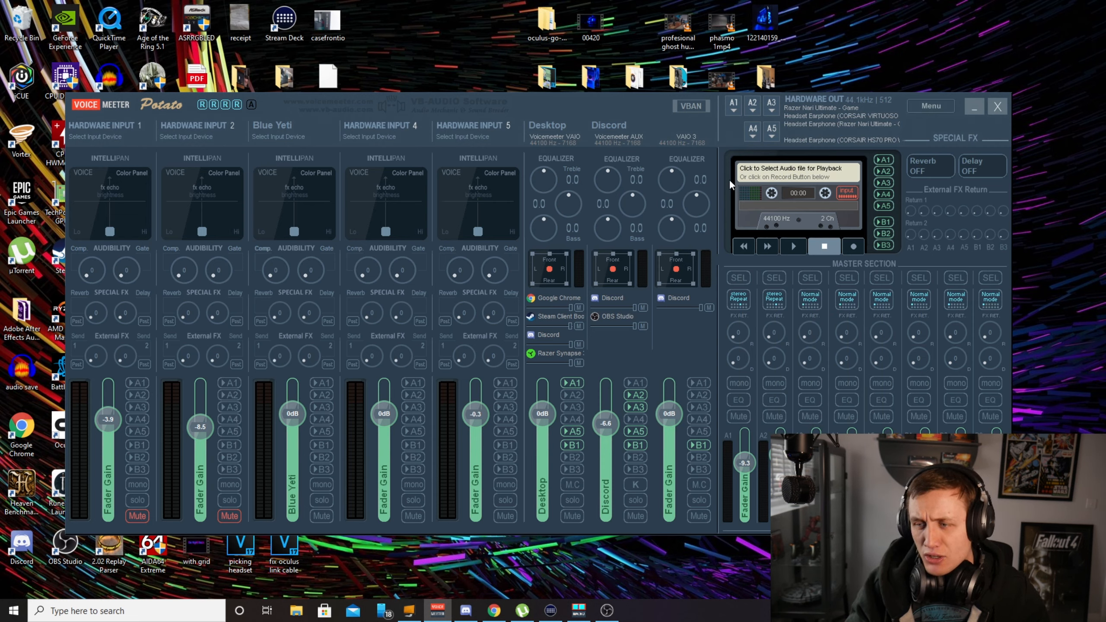
left_click(573, 383)
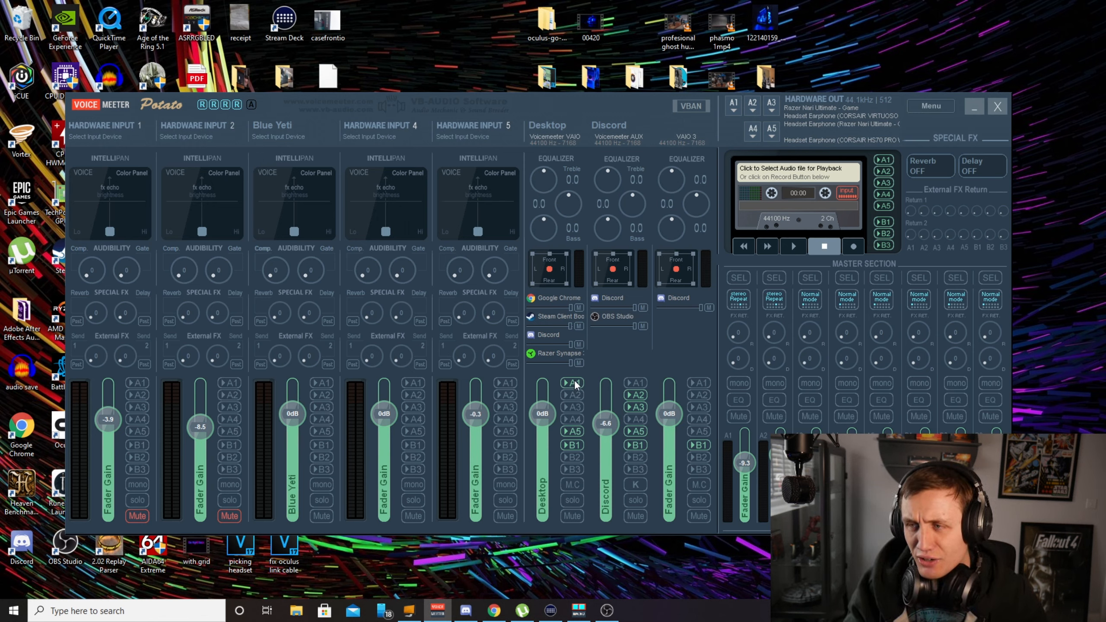
Step: Bring up the Macro Buttons window and enlarge it to show a grid of five by three buttons
left_click(941, 112)
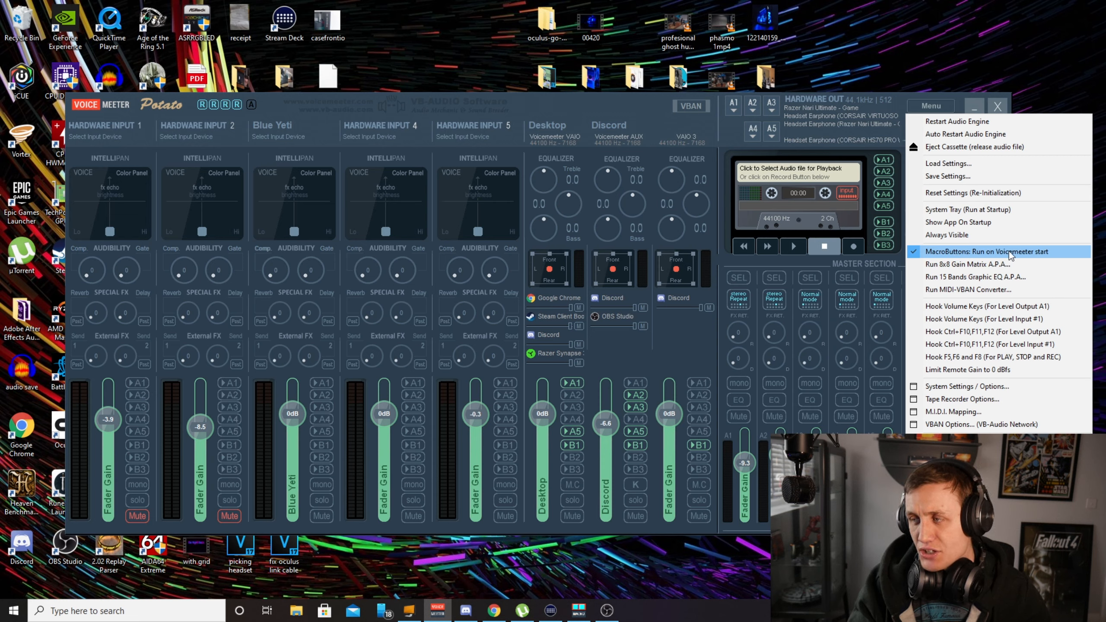
left_click(578, 610)
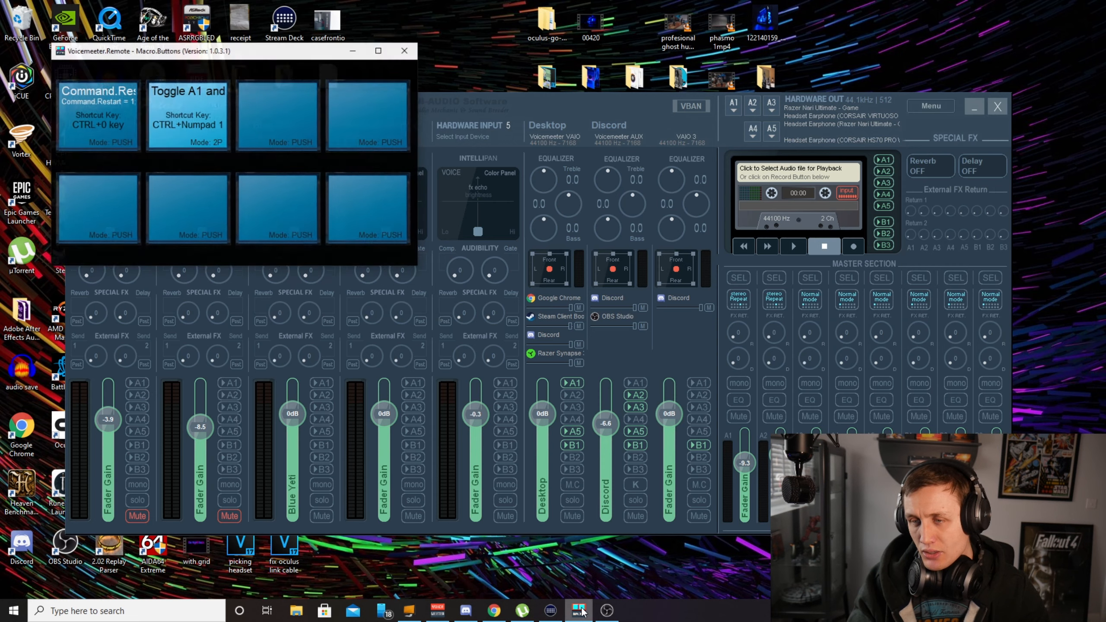
left_click_drag(309, 46, 348, 74)
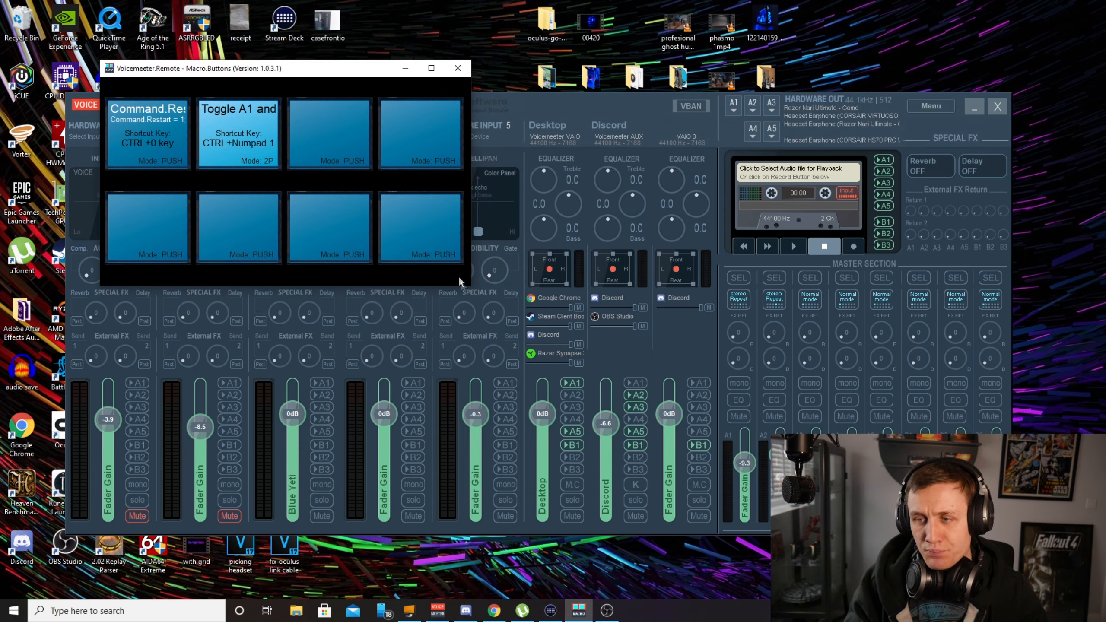
left_click_drag(469, 284, 591, 339)
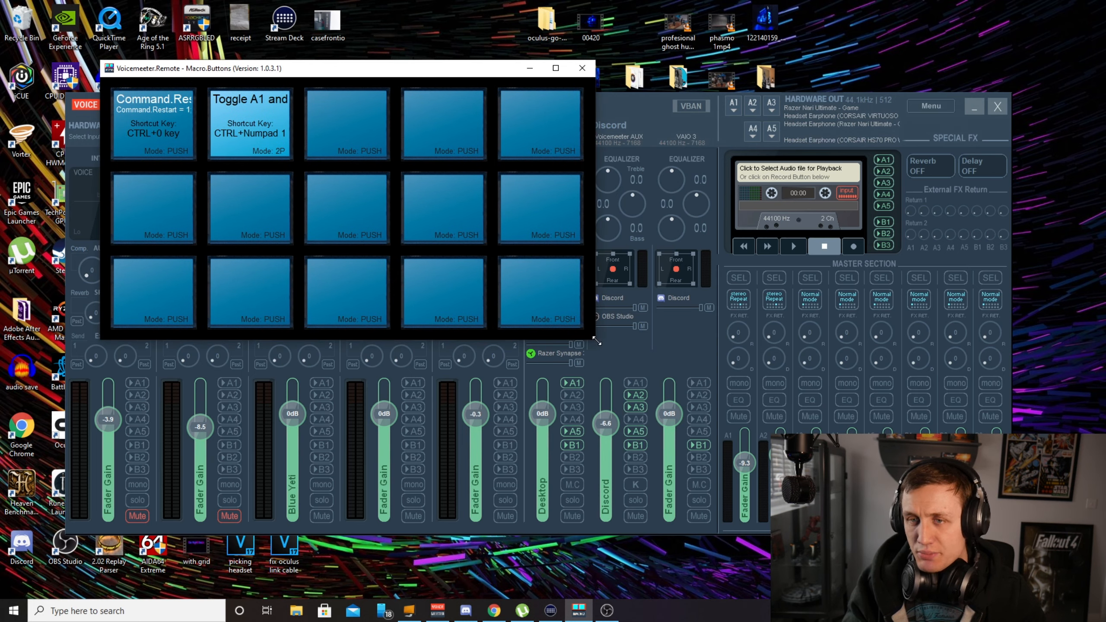
left_click_drag(356, 69, 370, 80)
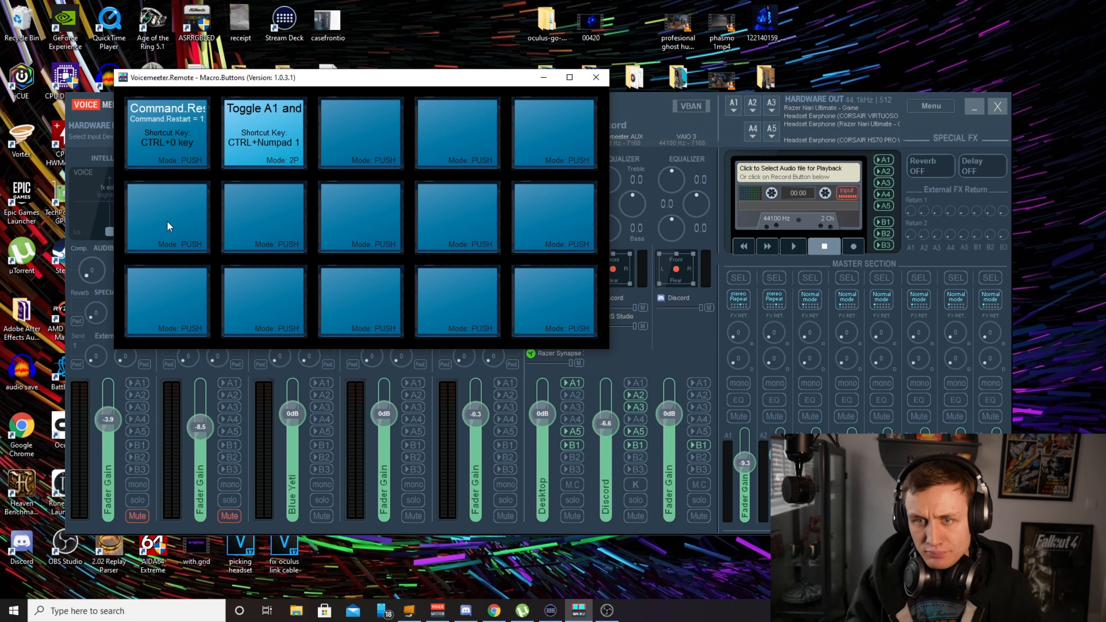
left_click_drag(230, 81, 228, 78)
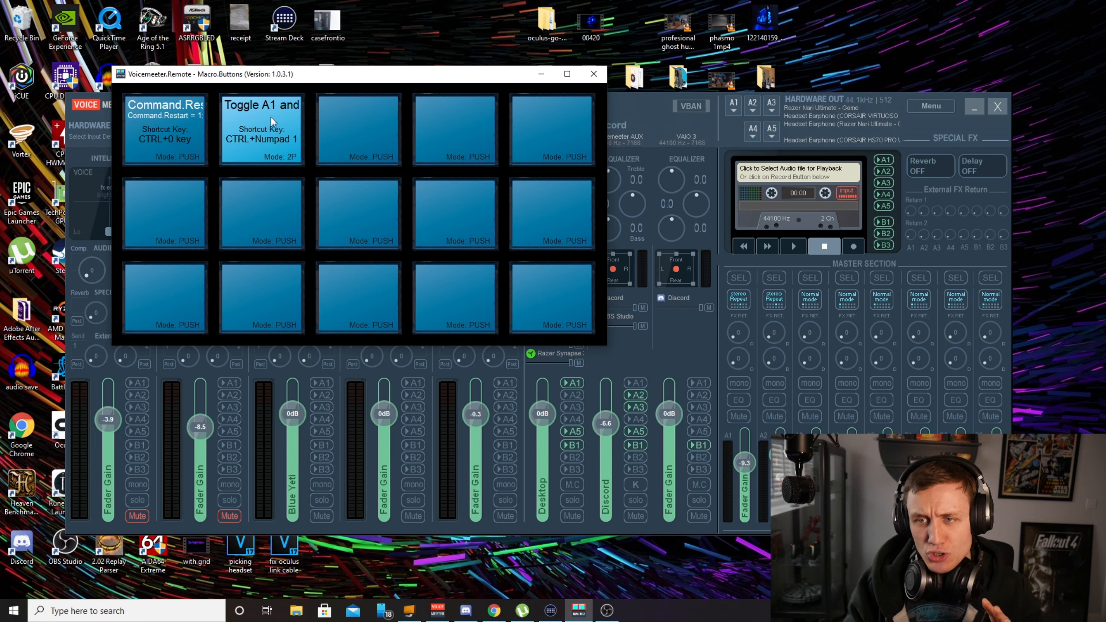
left_click_drag(310, 79, 281, 61)
Step: Try the Toggle A1 and A2 macro on the Desktop strip and arrange the mixer and macro windows for comparison
left_click(234, 111)
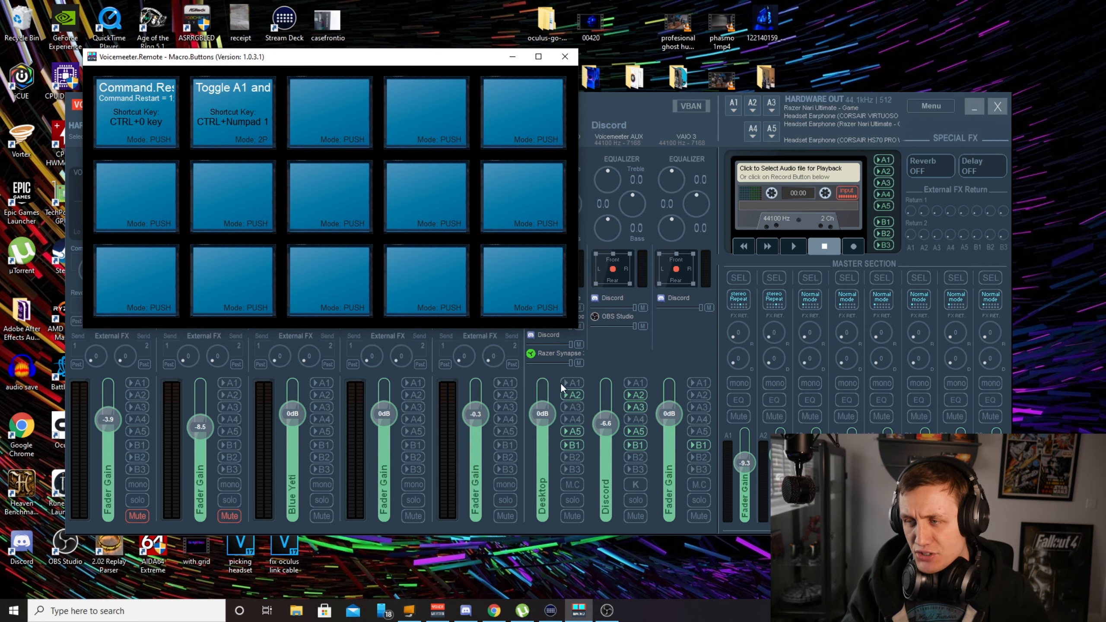
left_click_drag(607, 110, 652, 117)
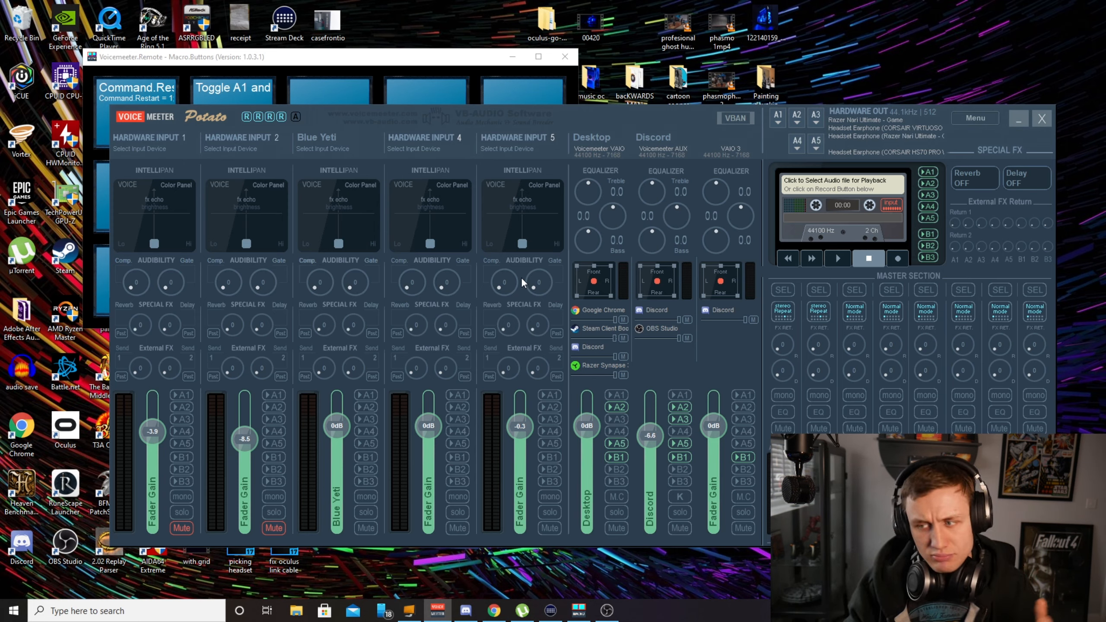
left_click(468, 64)
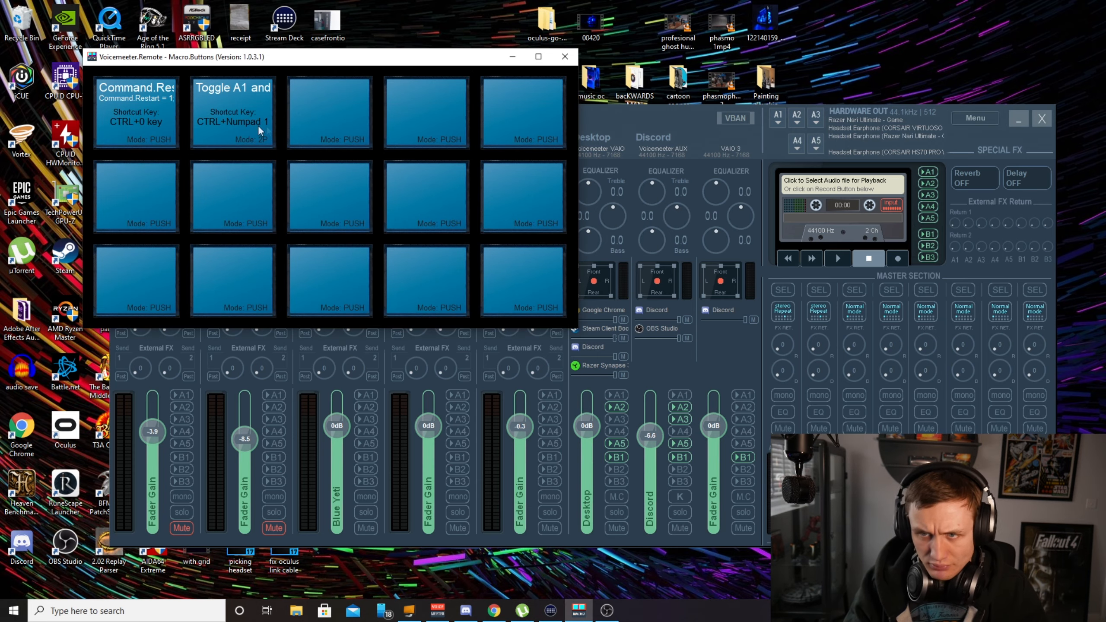
left_click_drag(259, 58, 268, 64)
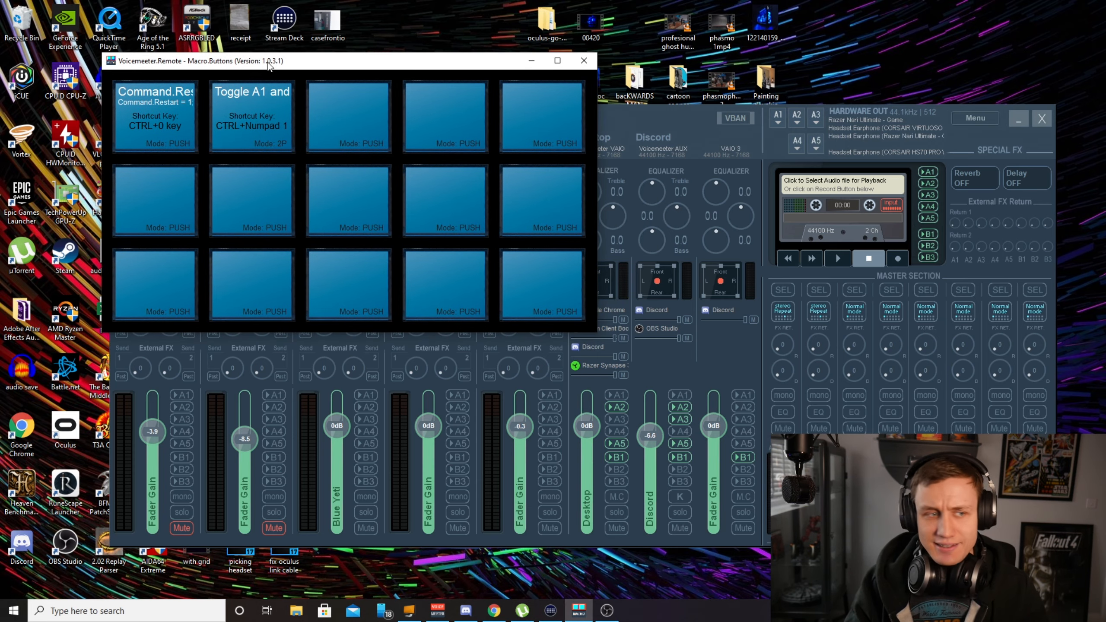
Step: Open the configuration of the Toggle A1 and A2 macro beside the mixer and set its button type to 2 Positions
right_click(257, 103)
mouse_move(276, 62)
left_mouse_down()
mouse_move(323, 167)
mouse_move(292, 65)
left_mouse_up()
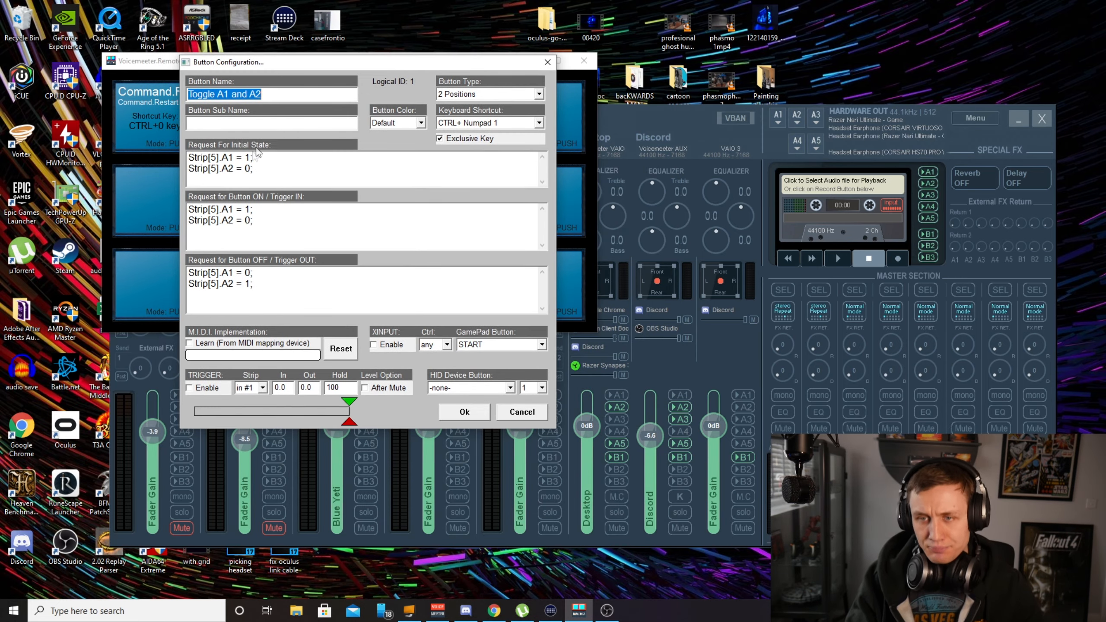
left_click_drag(323, 63, 288, 64)
left_click_drag(600, 115, 635, 118)
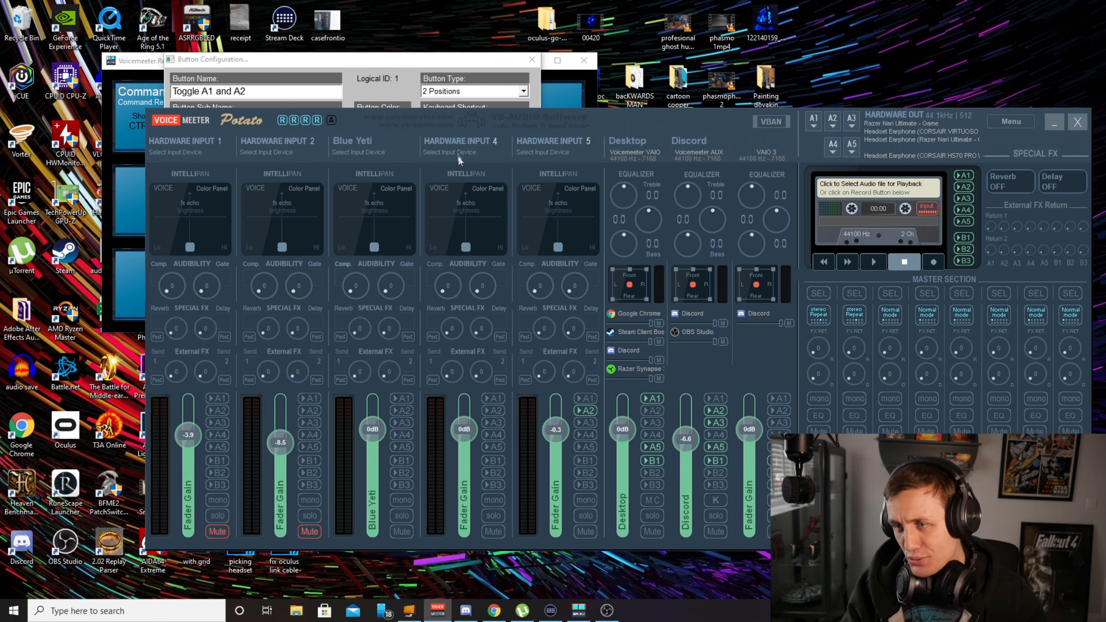
left_click(462, 58)
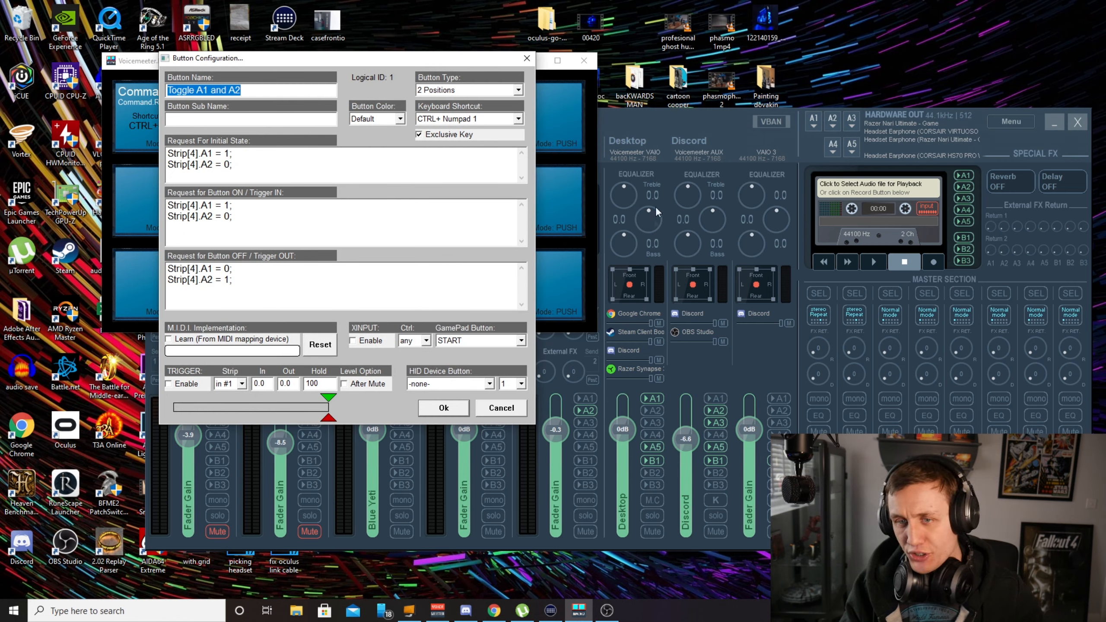
left_click_drag(244, 58, 230, 71)
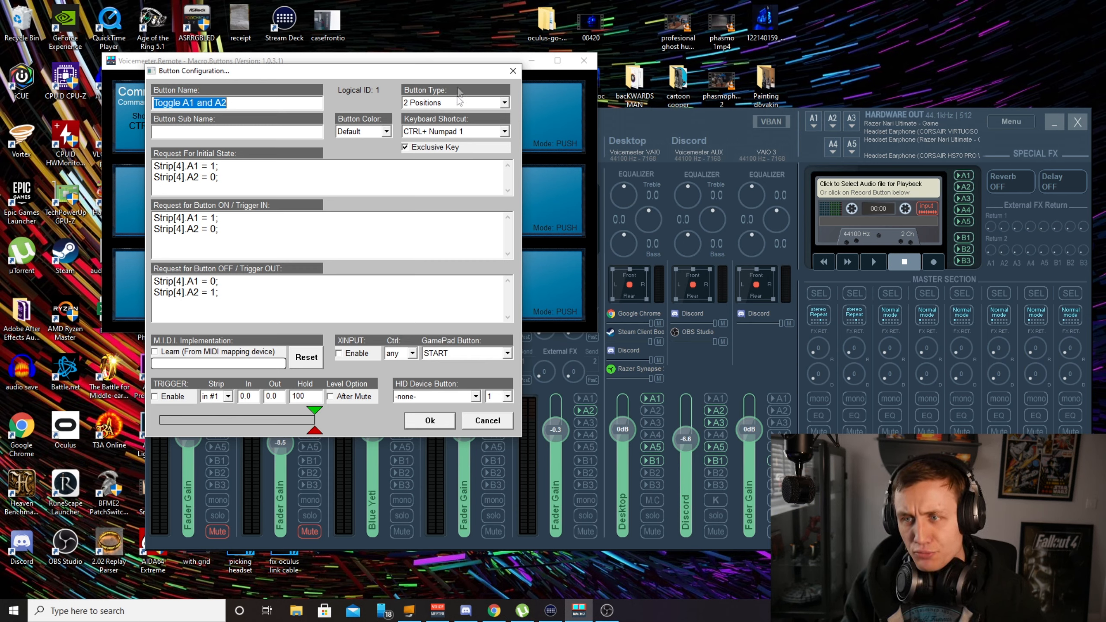
left_click(444, 102)
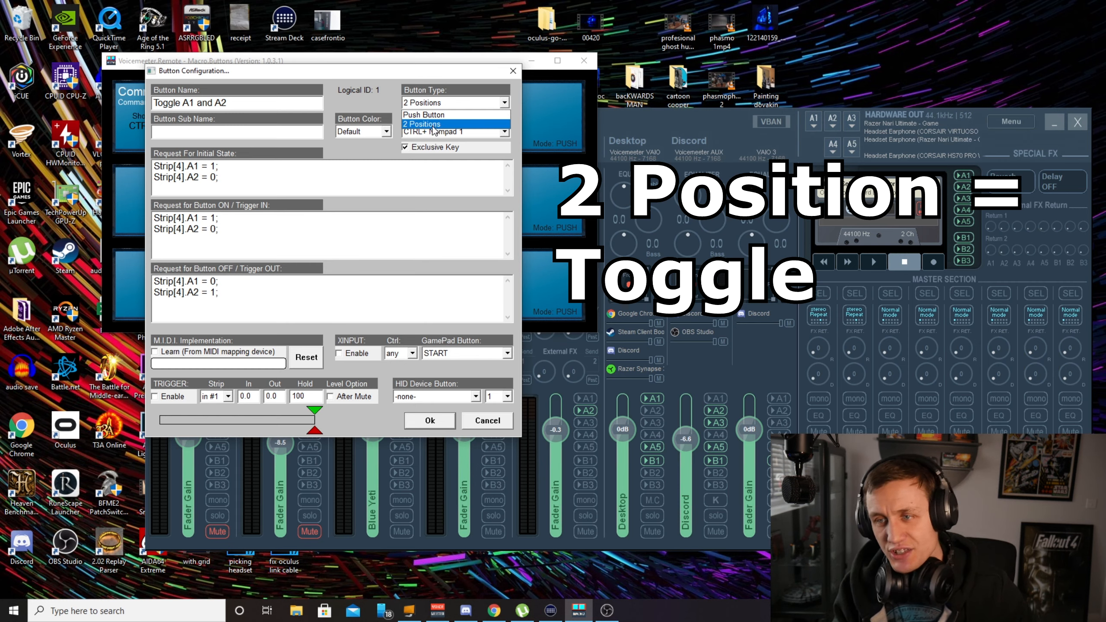
left_click(434, 125)
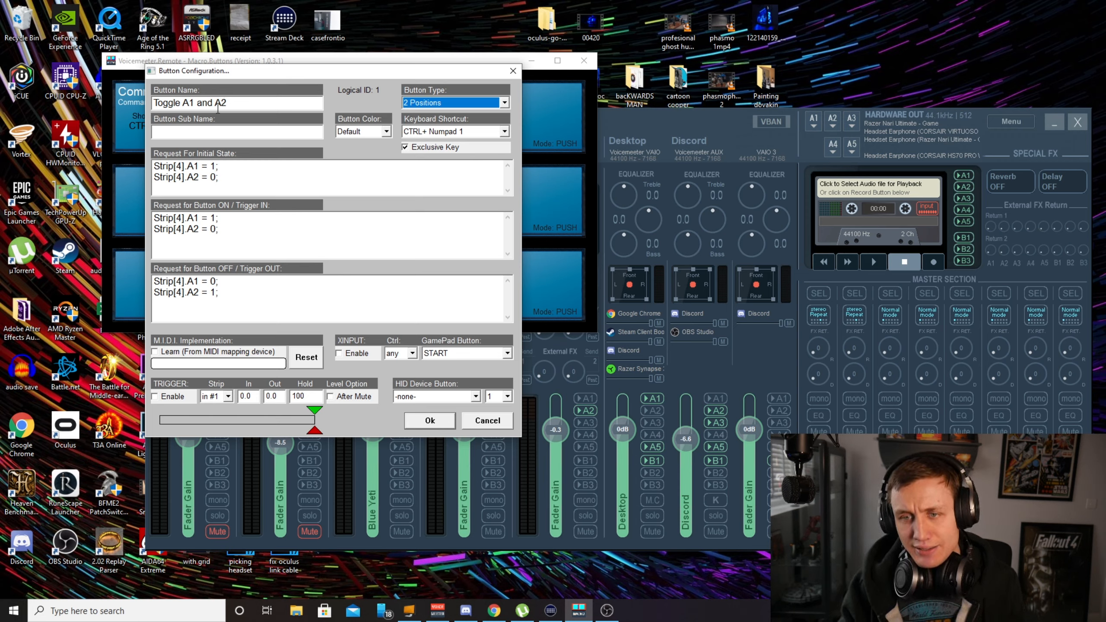
Step: Change the strip index to 5 in both lines of the macro's initial state request
left_click_drag(246, 76, 266, 86)
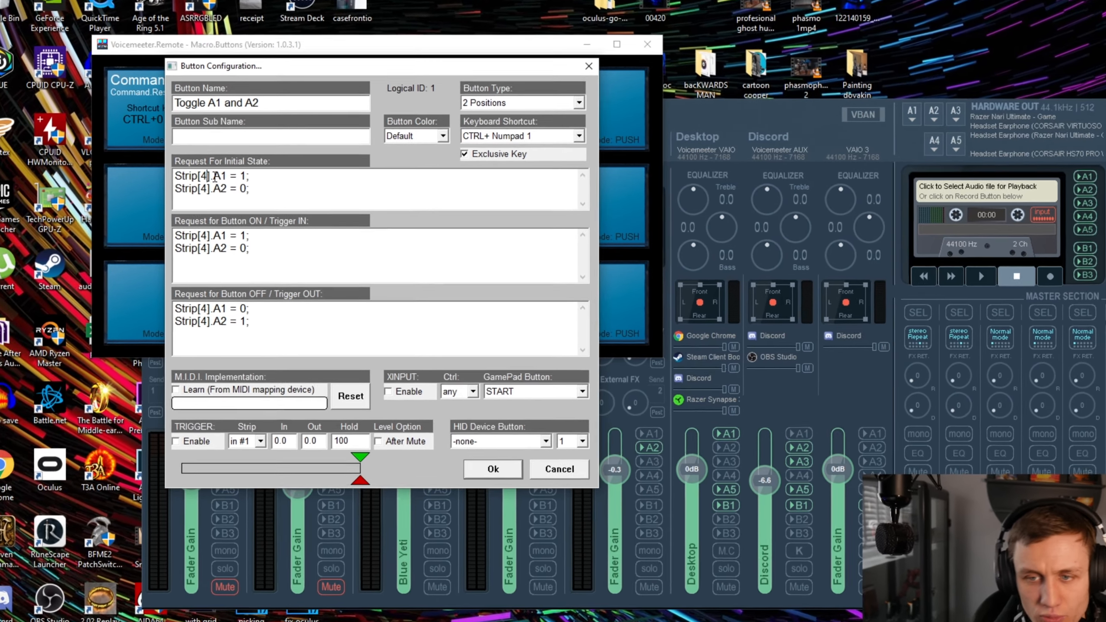
key("BackSpace")
type("5")
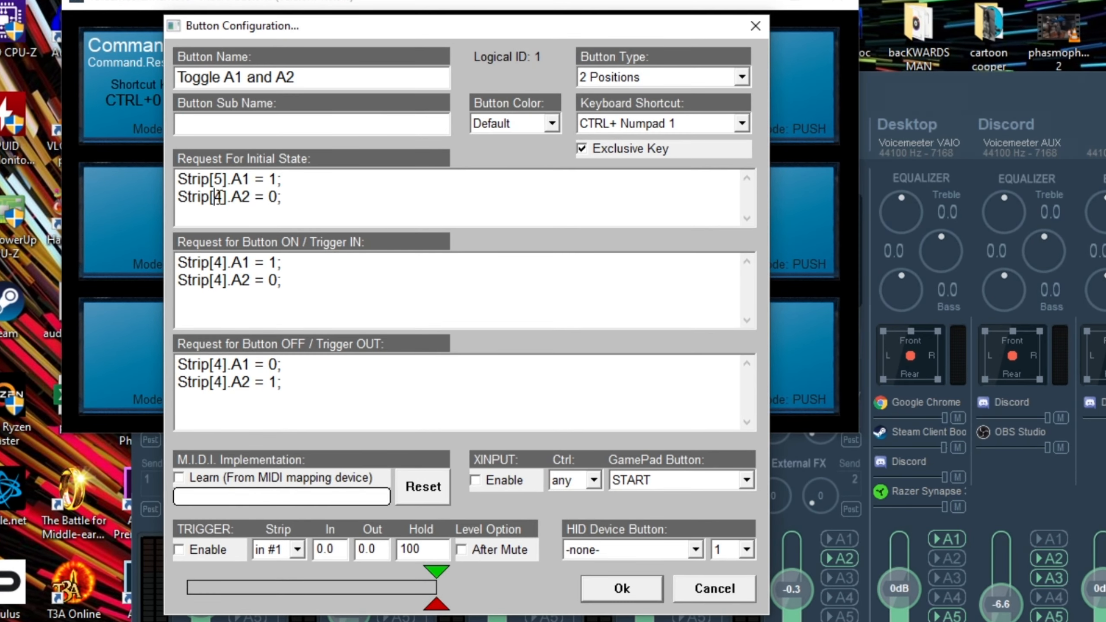
left_click_drag(203, 197, 211, 197)
left_click(224, 197)
key("BackSpace")
type("5")
Step: Change the strip index to 5 in both lines of the Button ON / Trigger IN request
left_click(223, 263)
key("BackSpace")
type("5")
left_click(223, 280)
key("BackSpace")
type("5")
Step: Change the strip index to 5 in both lines of the Button OFF / Trigger OUT request and save the configuration
left_click(225, 365)
key("BackSpace")
type("5")
left_click(225, 384)
key("BackSpace")
type("5")
left_click(621, 587)
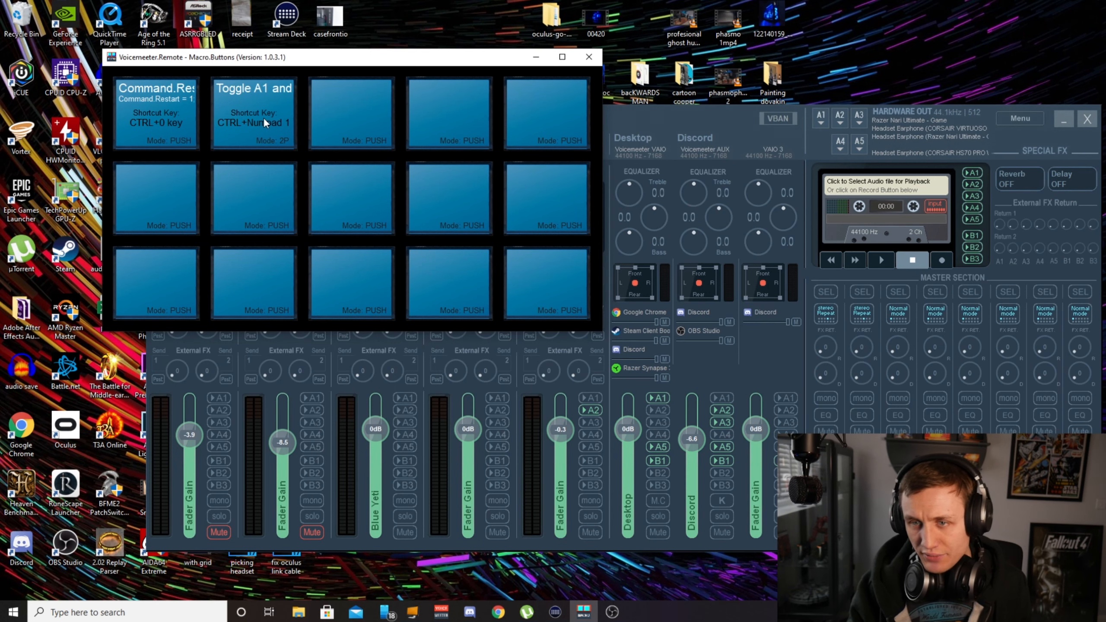
Step: Test the Toggle A1 and A2 macro several times to switch the Desktop strip between outputs A1 and A2
left_click(263, 119)
left_click(263, 121)
left_click(262, 121)
left_click(261, 121)
left_click(261, 120)
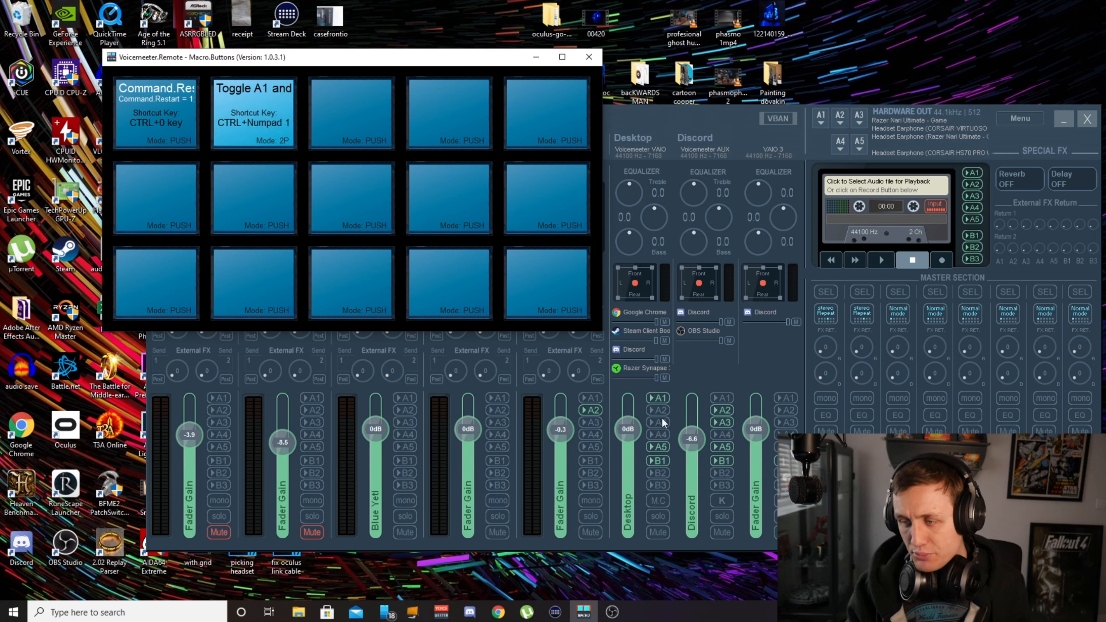
left_click(259, 115)
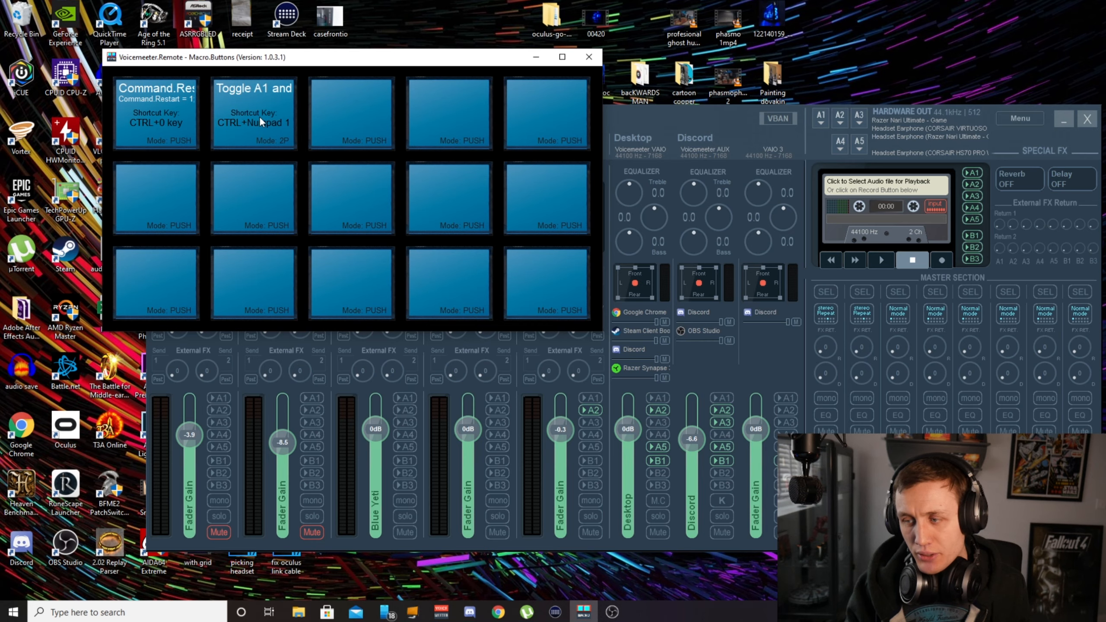
Step: Reopen the Toggle A1 and A2 macro's configuration and add the line Strip[6].A1 = 1; to its initial state request
right_click(263, 112)
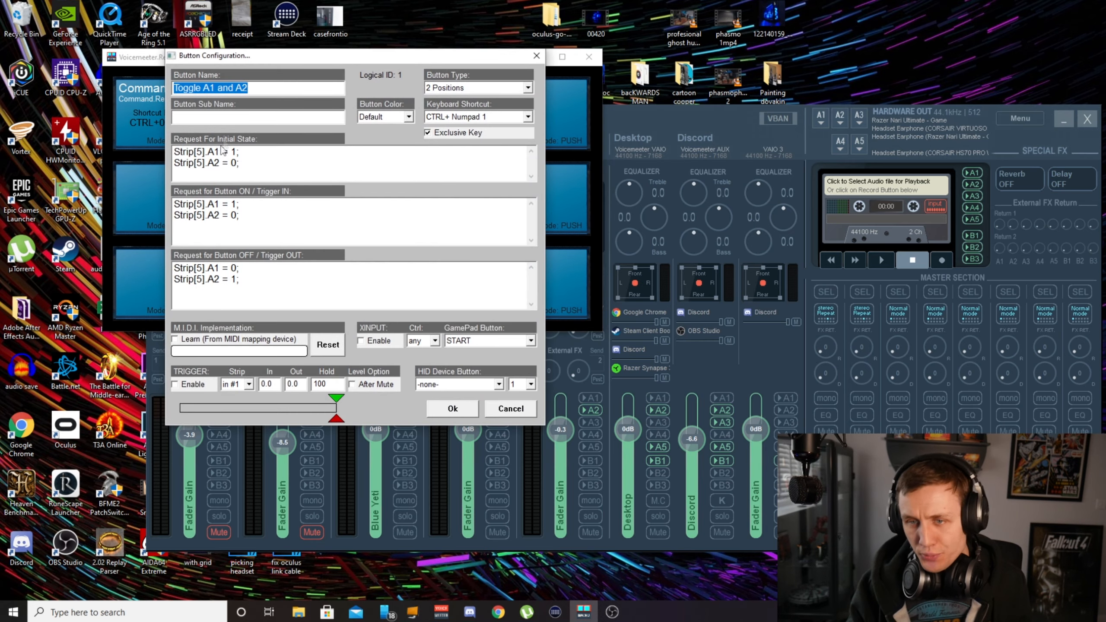
left_click_drag(235, 152, 164, 152)
key("ctrl+c")
left_click(179, 174)
left_click(243, 165)
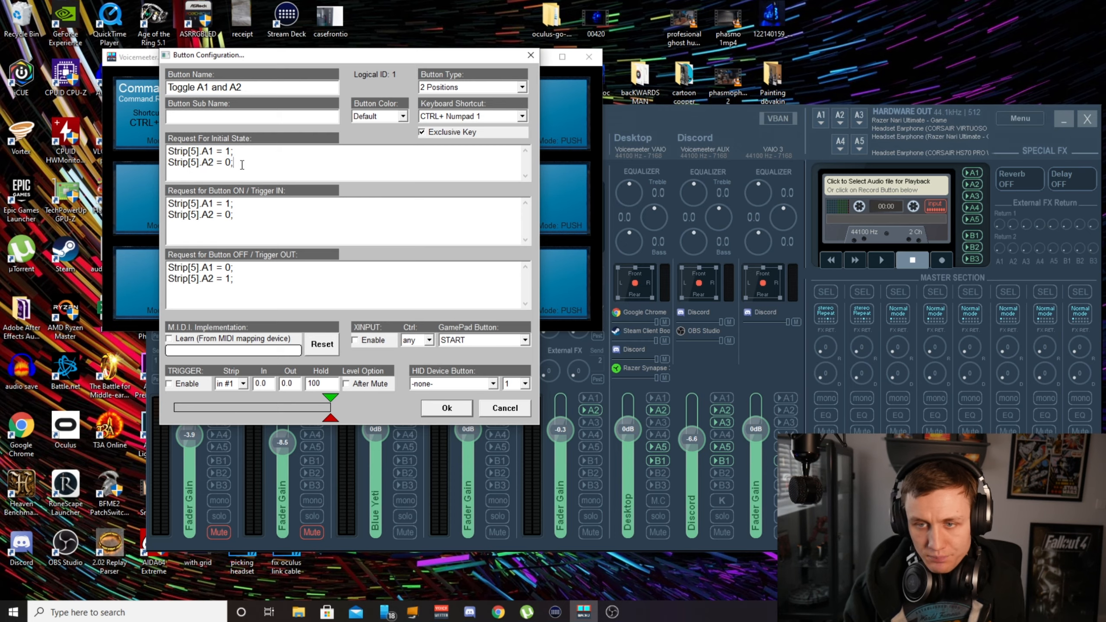
type("#")
key("BackSpace")
key("Return")
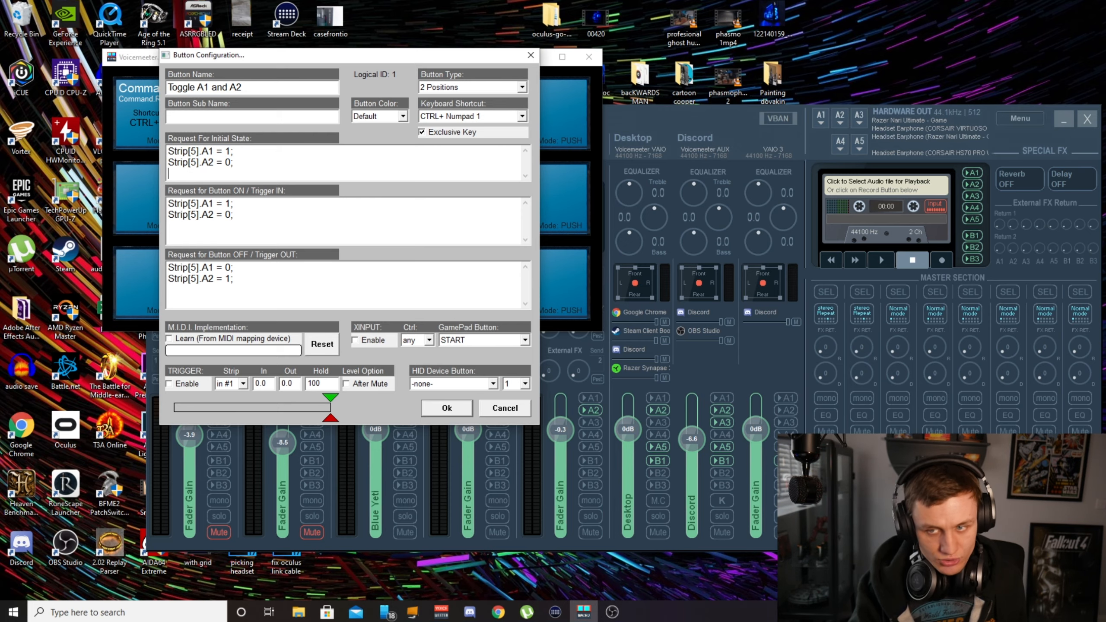
key("ctrl+v")
left_click(196, 173)
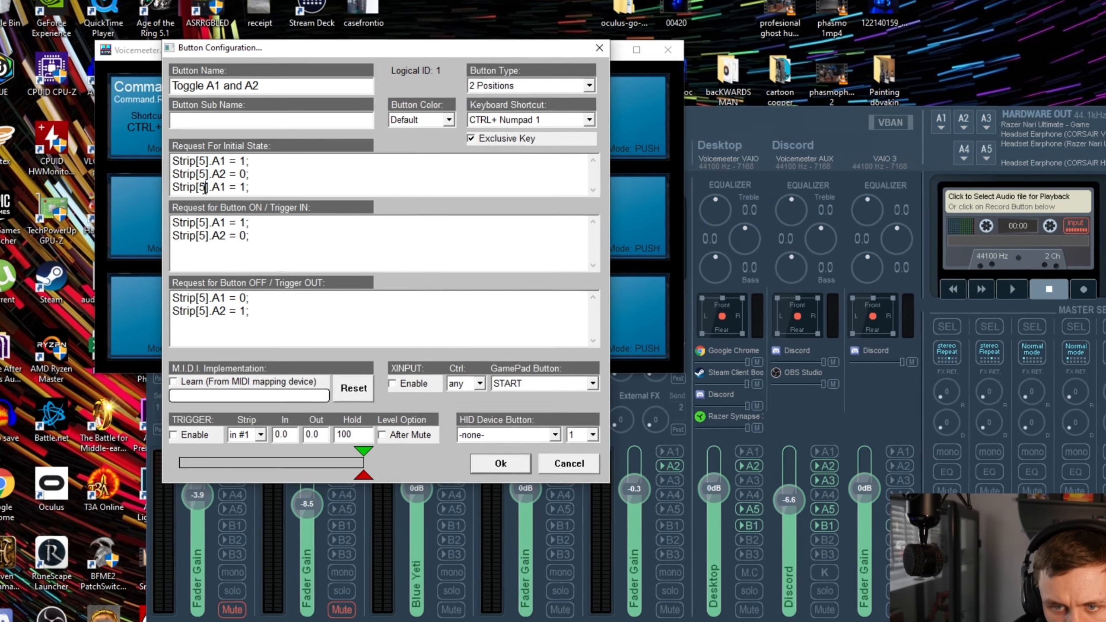
key("BackSpace")
type("6")
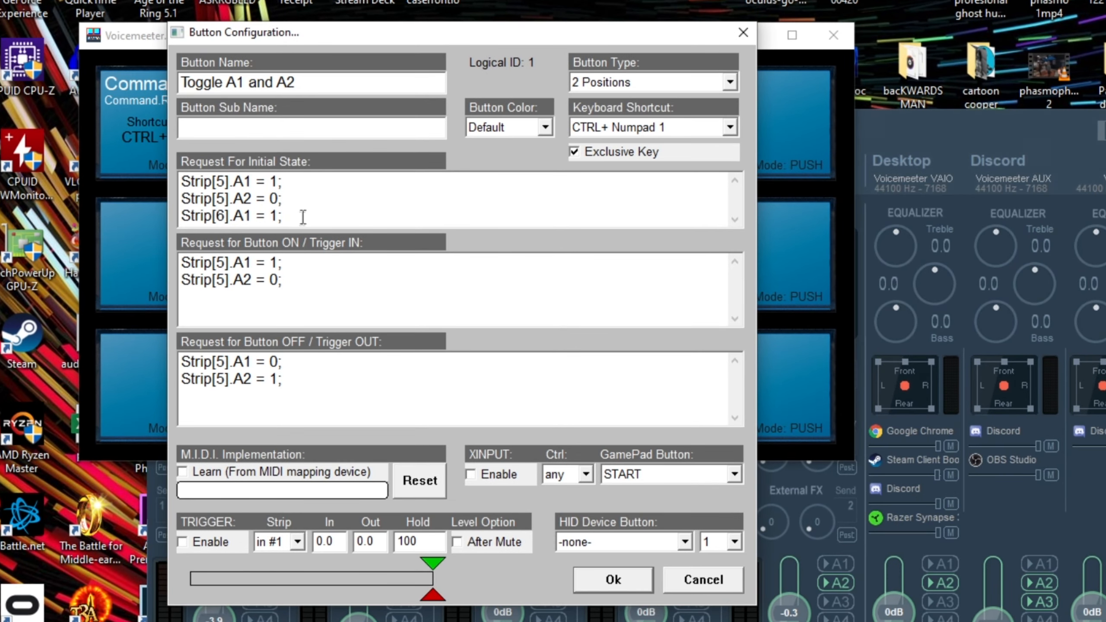
Step: Add the line Strip[6].A2 = 0; to the end of the macro's initial state request
left_click(301, 213)
key("Return")
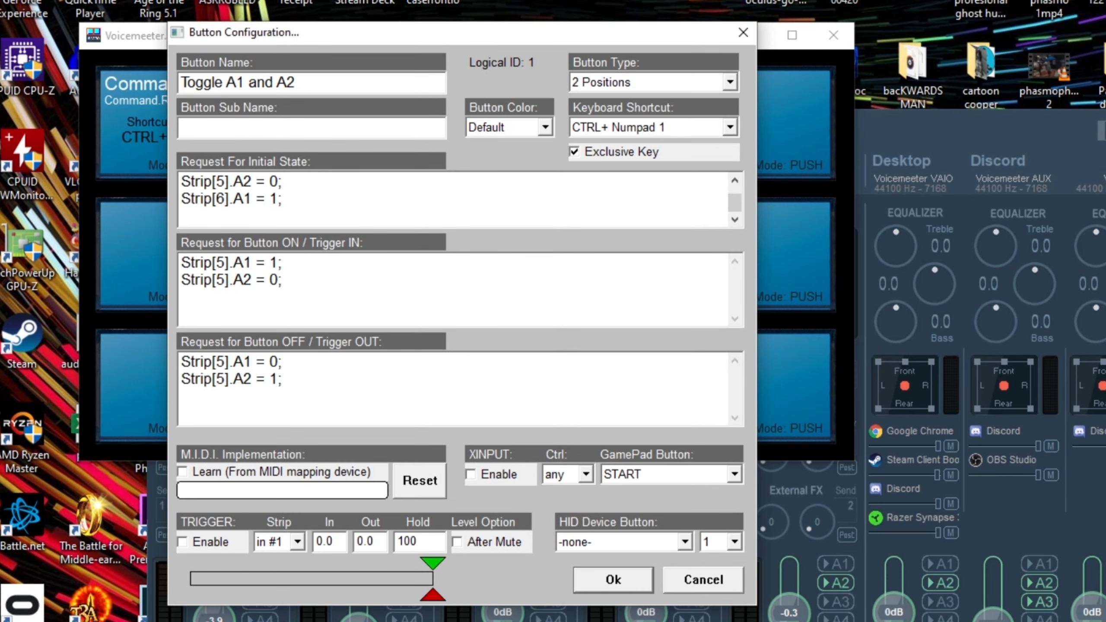
key("ctrl+v")
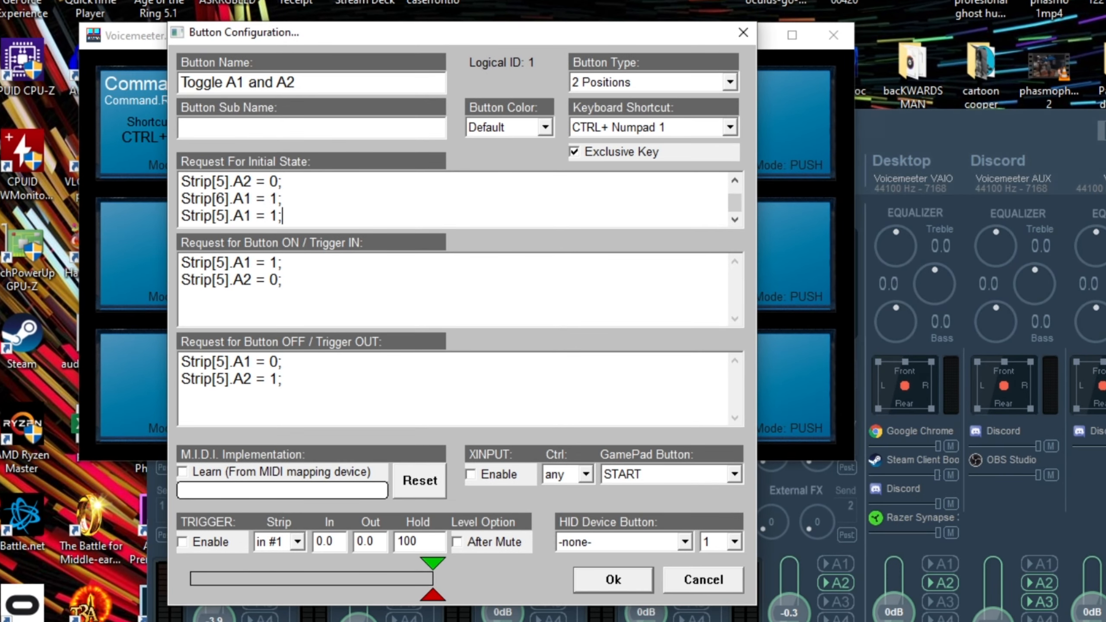
left_click(226, 215)
key("BackSpace")
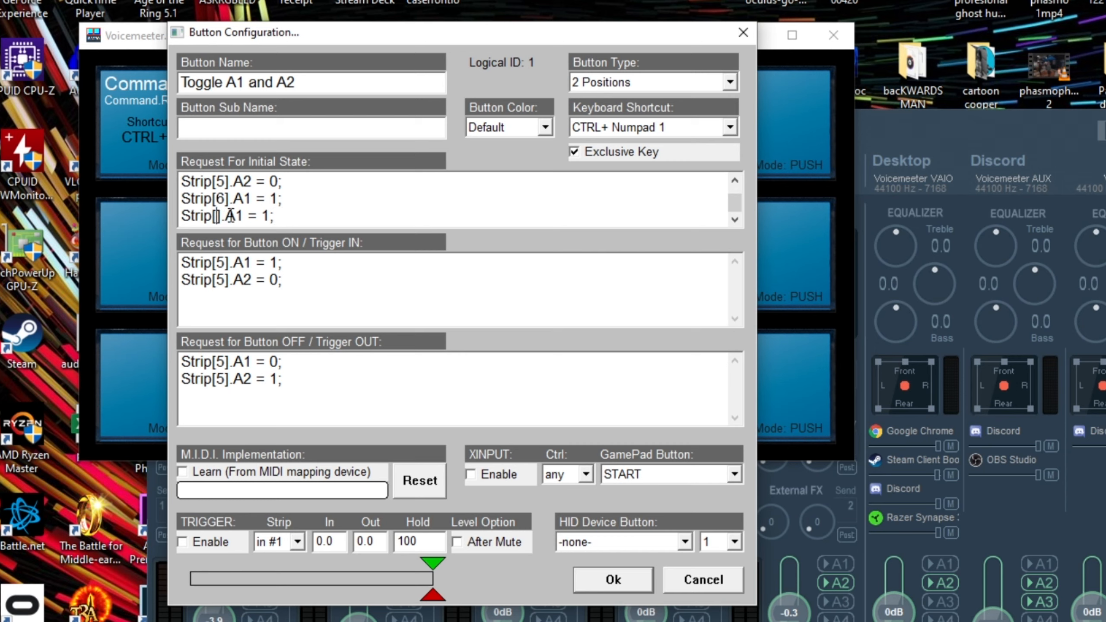
type("6")
left_click(249, 215)
key("BackSpace")
type("2")
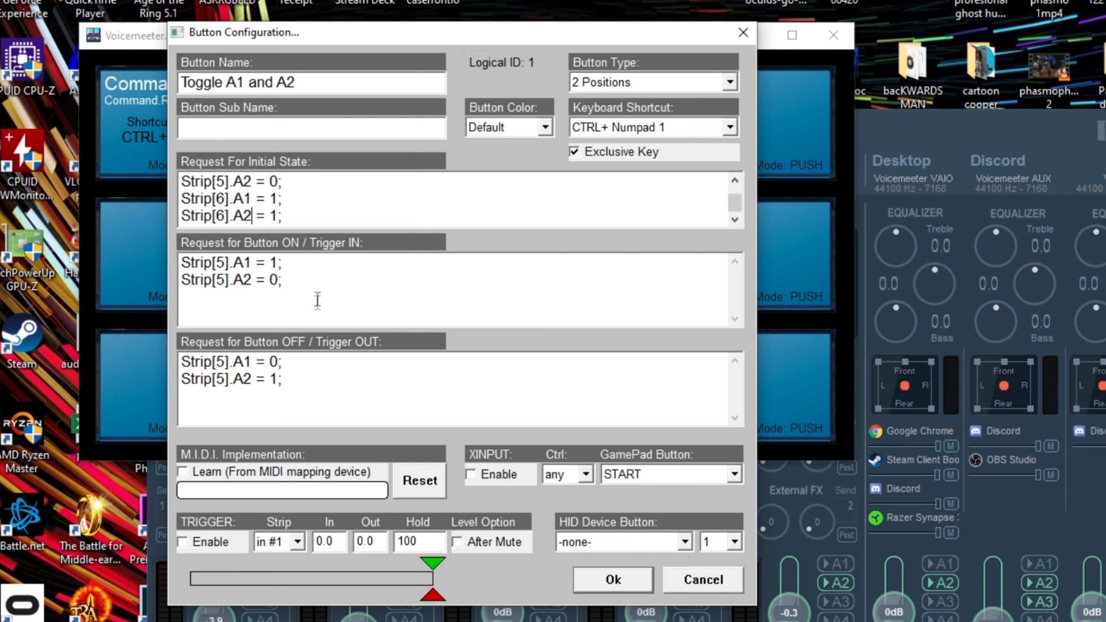
mouse_move(738, 204)
left_mouse_down()
mouse_move(738, 184)
mouse_move(740, 212)
left_mouse_up()
left_click(278, 215)
key("BackSpace")
type("0")
Step: Duplicate both lines of the Button ON / Trigger IN request and change the strip index to 6 in the copies
left_click_drag(299, 279, 167, 264)
key("ctrl+c")
left_click(256, 305)
key("ctrl+v")
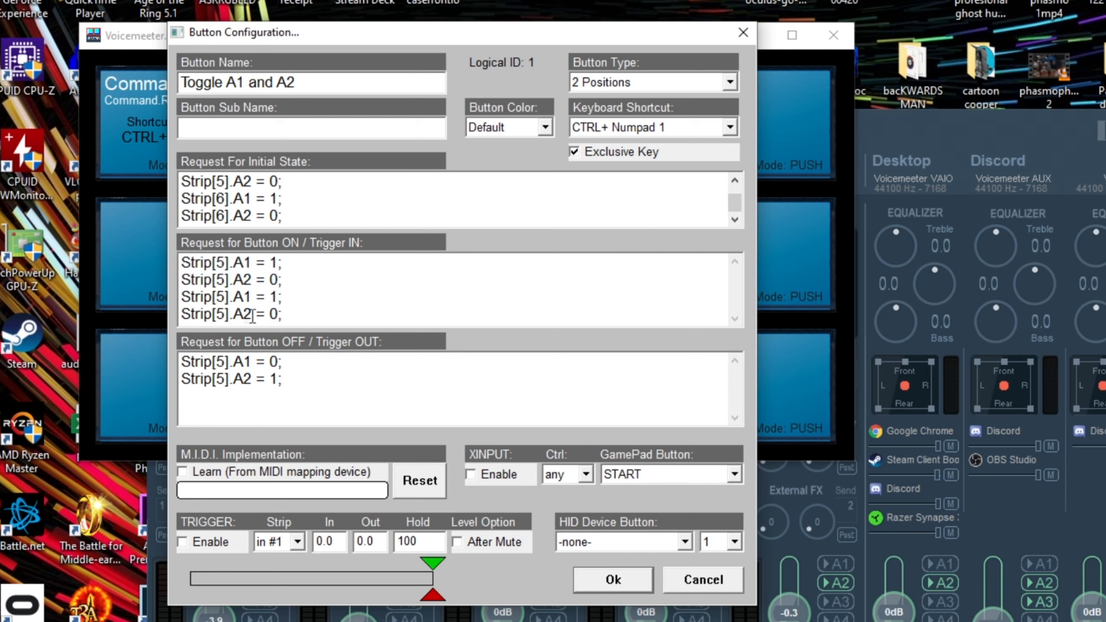
left_click(224, 313)
key("BackSpace")
type("6")
left_click(224, 298)
key("BackSpace")
type("6")
Step: Duplicate both lines of the Button OFF / Trigger OUT request with strip index 6 in the copies, and save the configuration
left_click_drag(304, 380, 154, 352)
key("ctrl+c")
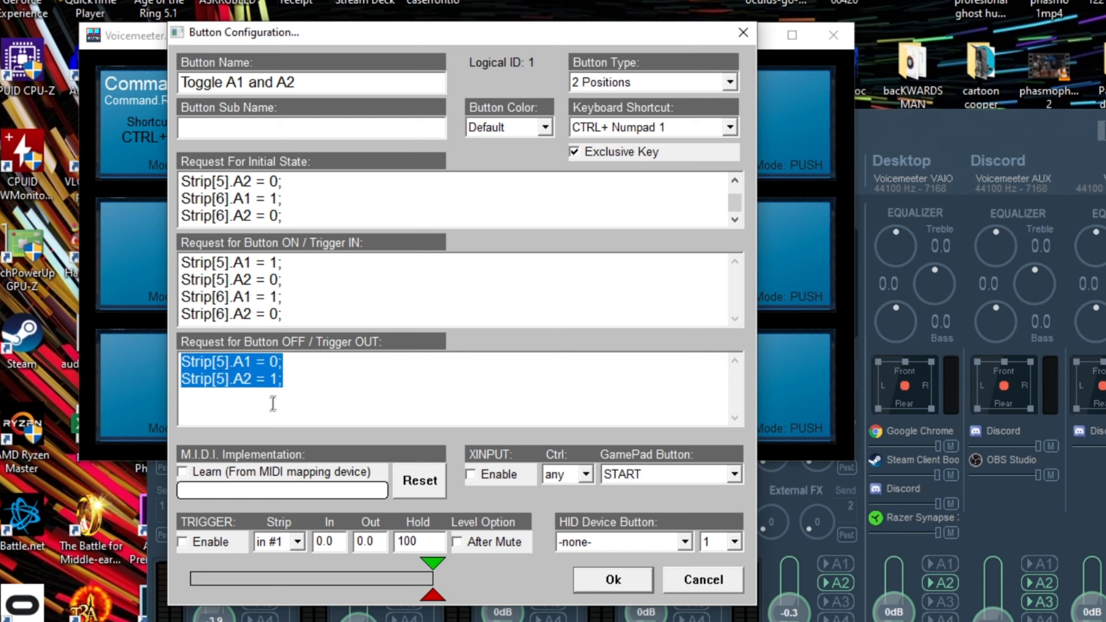
left_click(189, 399)
key("Return")
key("ctrl+v")
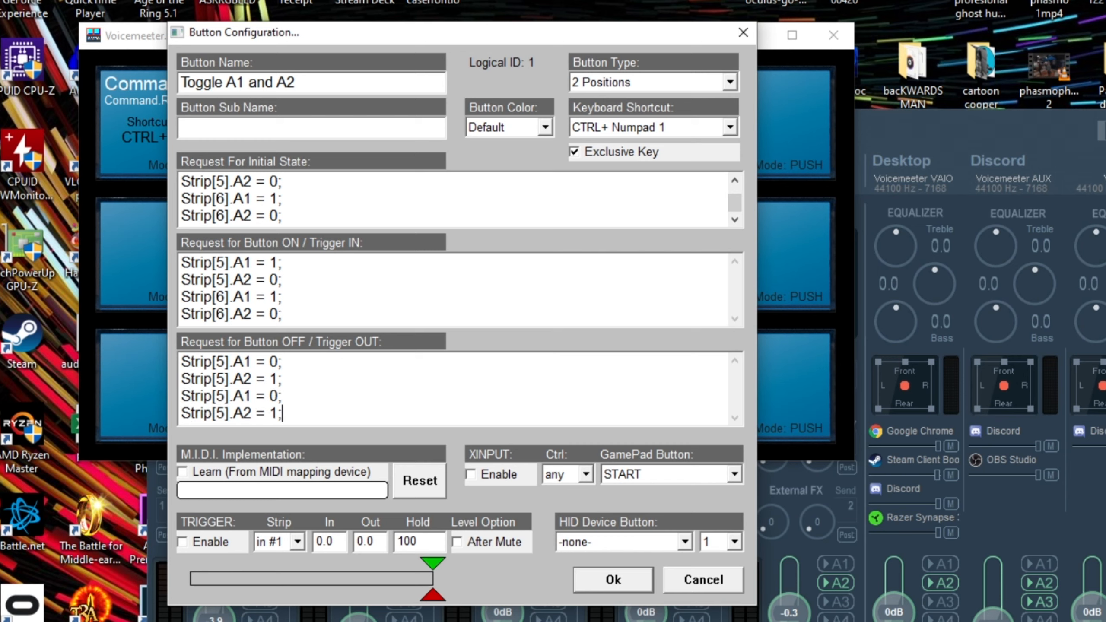
left_click(224, 396)
key("BackSpace")
type("6")
left_click(224, 416)
key("BackSpace")
type("6")
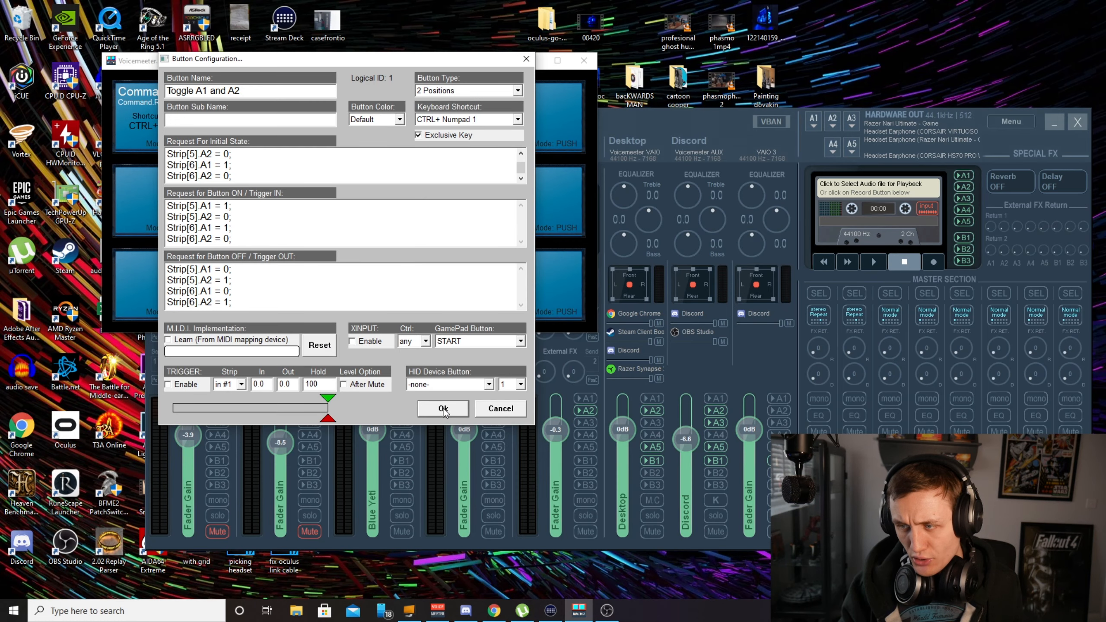
left_click(612, 580)
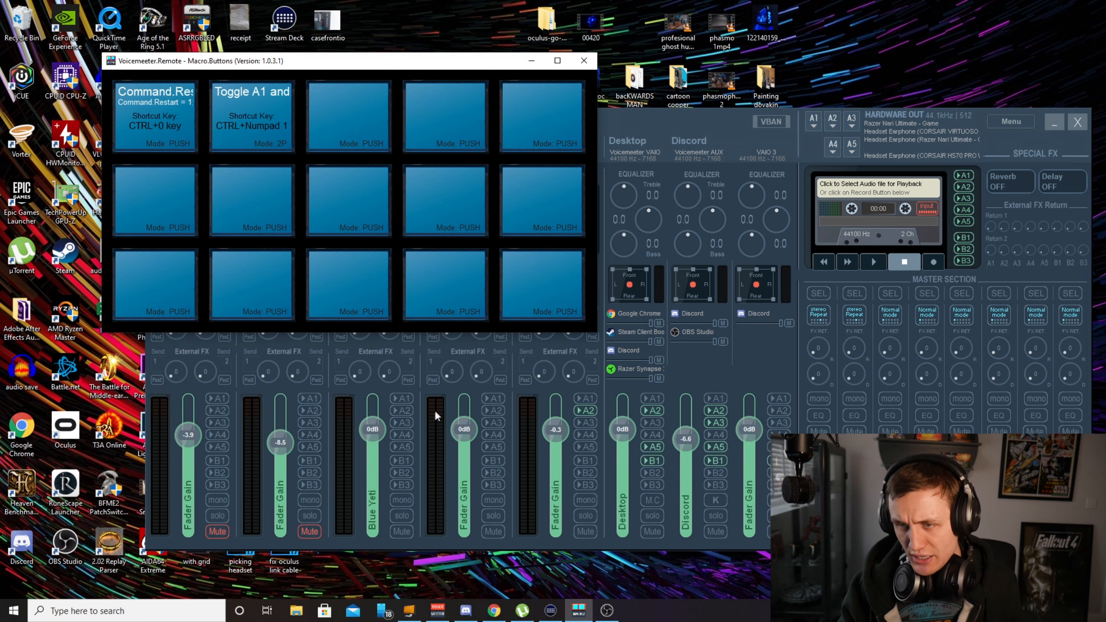
Step: Test the Toggle A1 and A2 macro several times to switch the Desktop and Discord strips between outputs A1 and A2
left_click(240, 124)
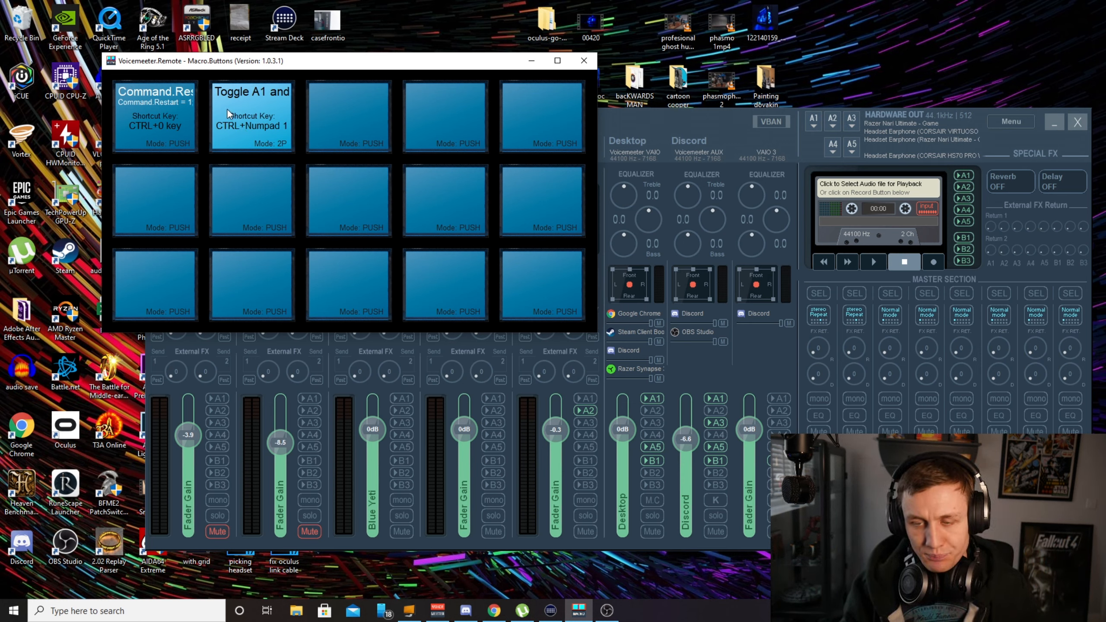
left_click(261, 107)
left_click(261, 107)
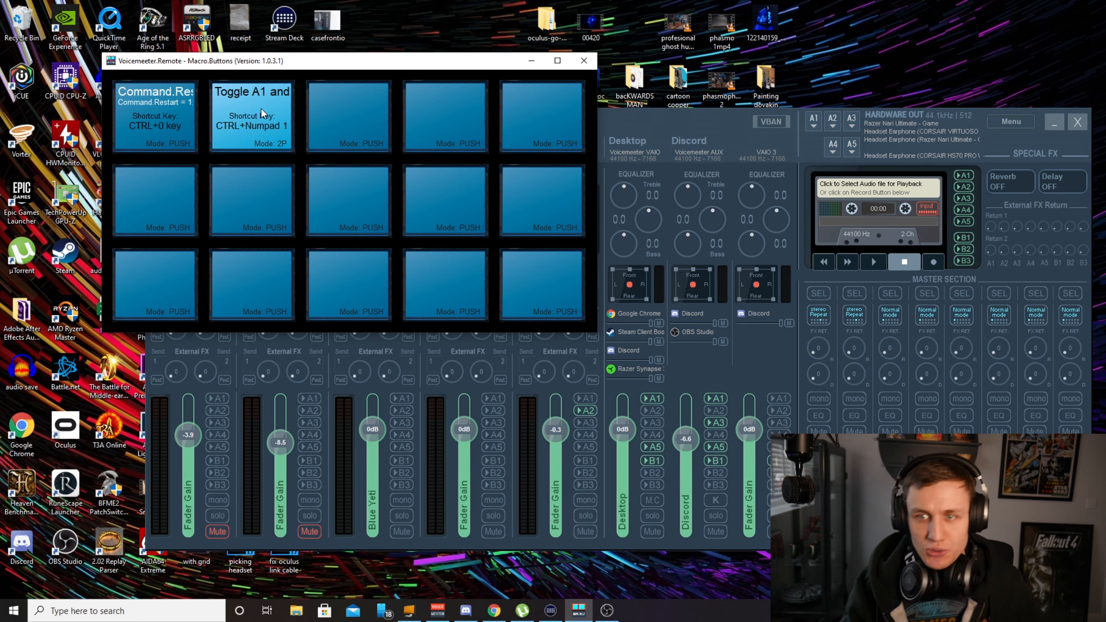
left_click(260, 107)
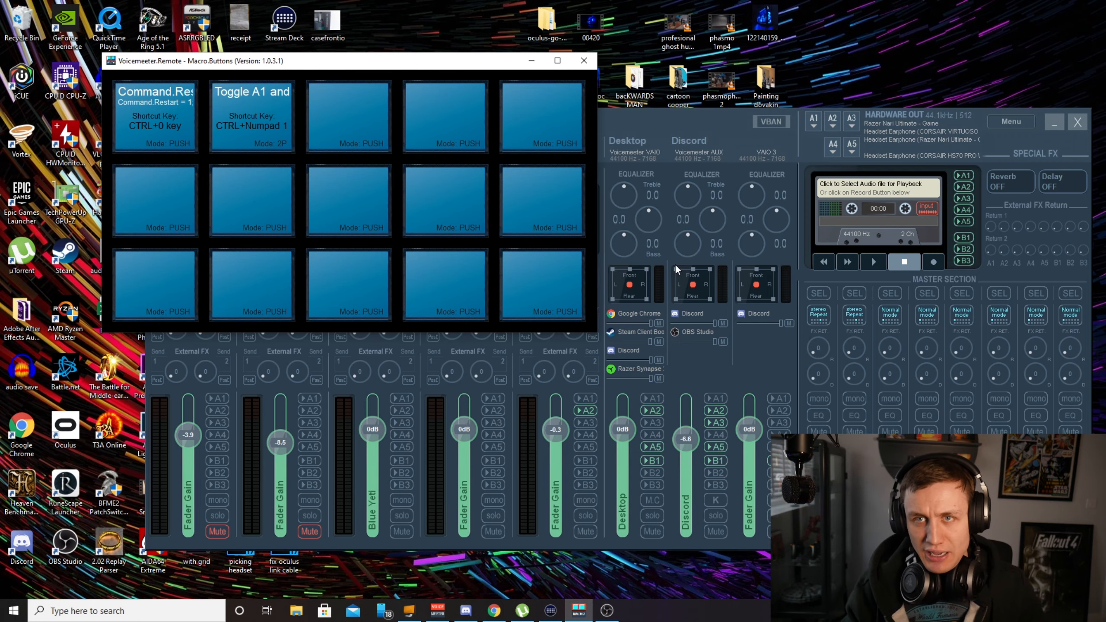
Step: Switch to Stream Deck, go to the folder containing the Restart Audio Engine key and view that key's hotkey settings
left_click(550, 610)
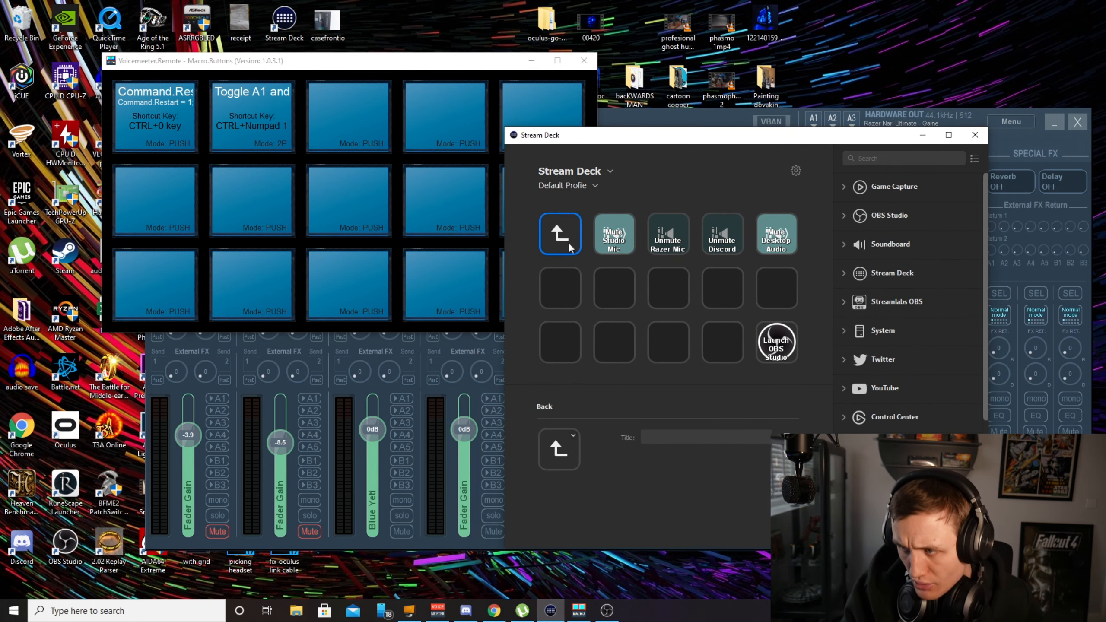
double_click(562, 235)
left_click(559, 235)
double_click(557, 233)
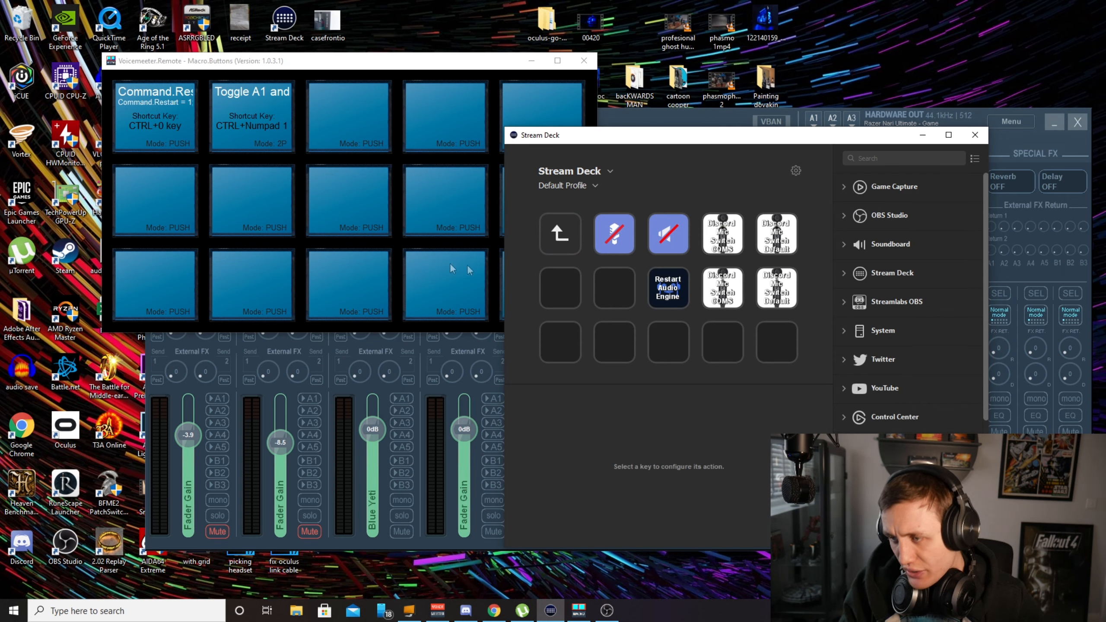
left_click(668, 297)
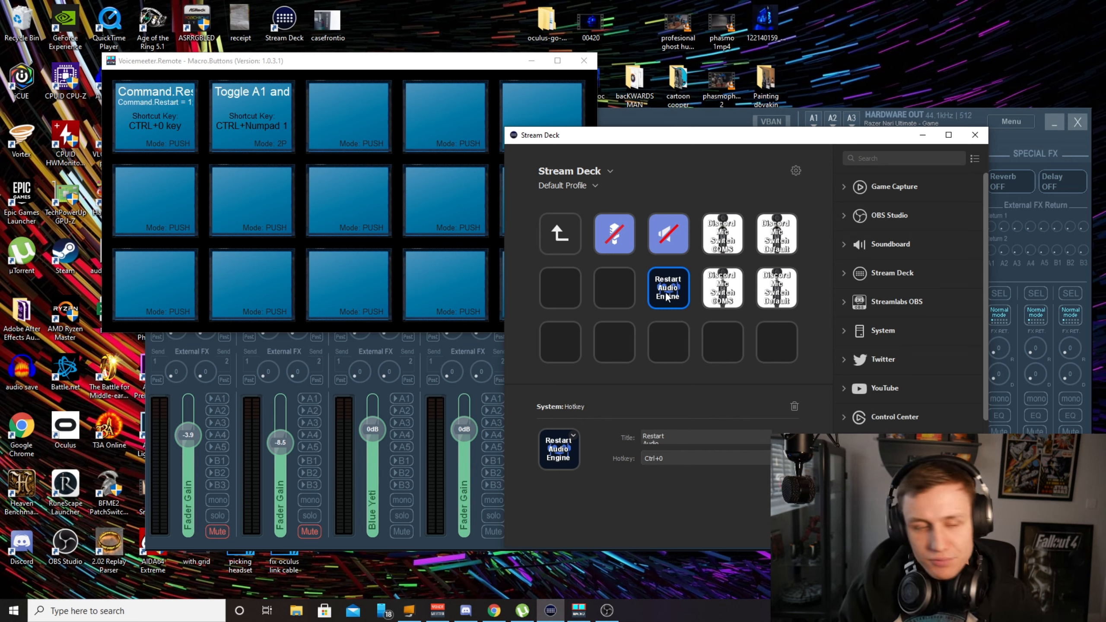
Step: Add a System Hotkey action to the empty key just before the Restart Audio Engine key and select it
left_click(615, 283)
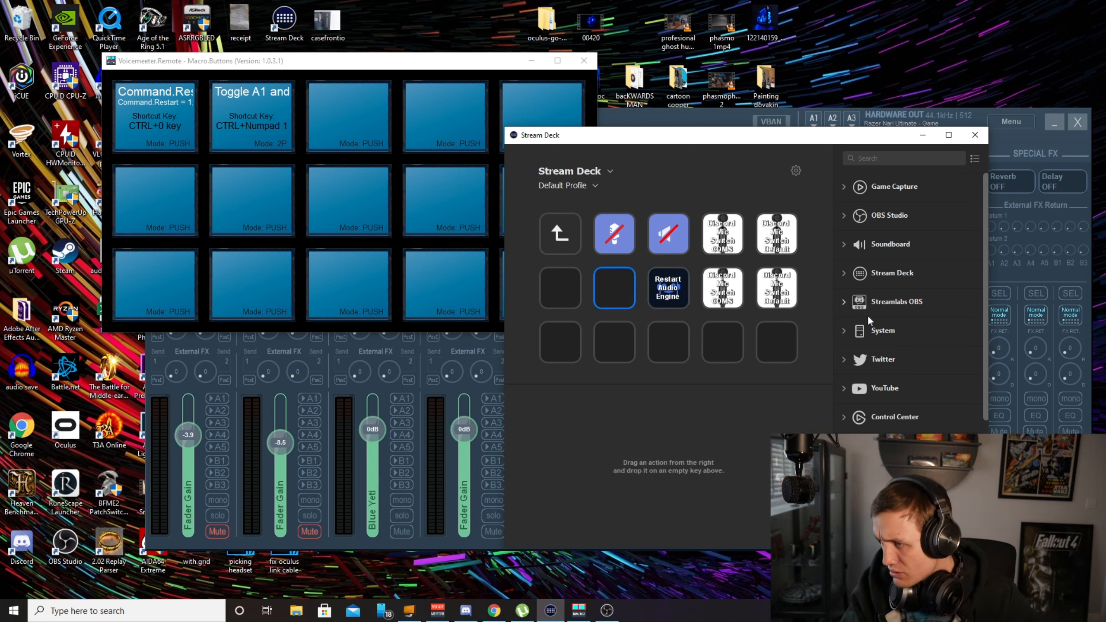
left_click(843, 334)
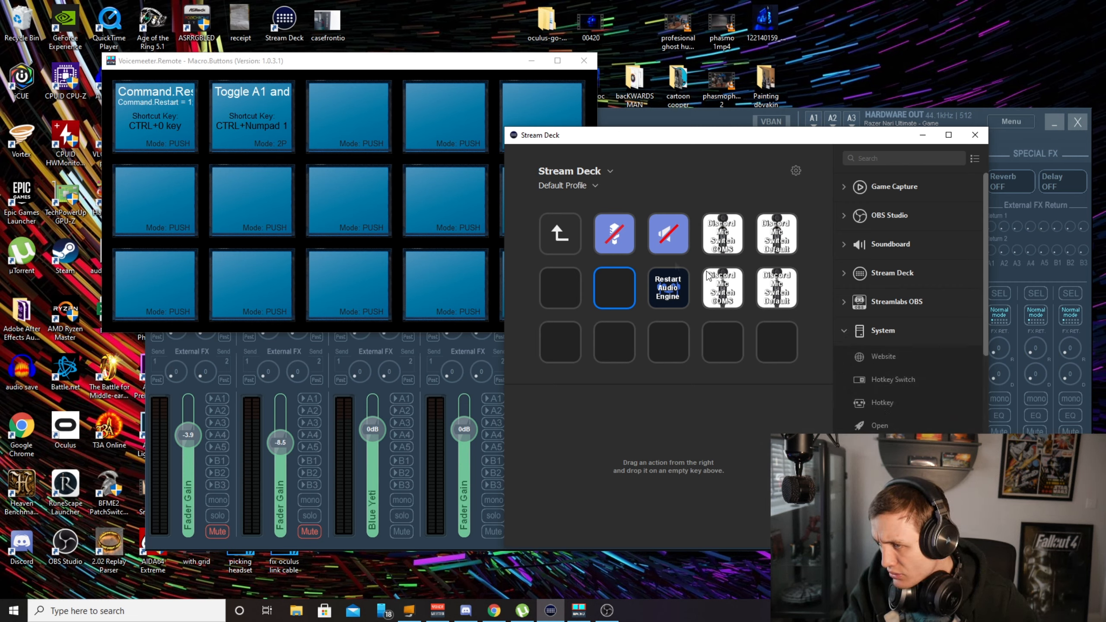
left_click(672, 295)
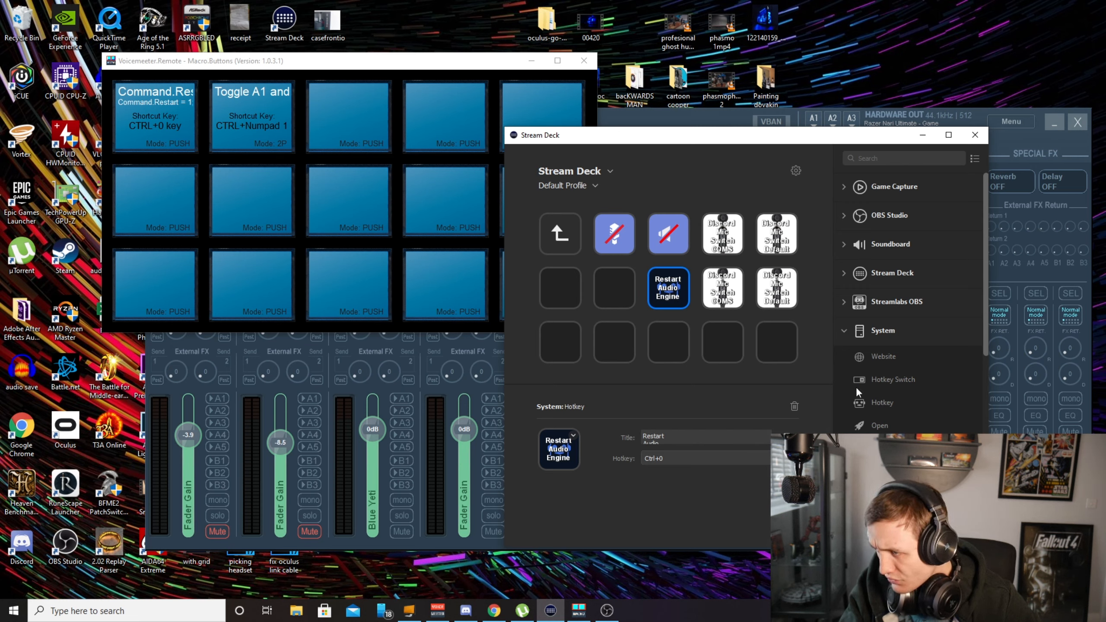
left_click_drag(880, 402, 608, 289)
right_click(619, 292)
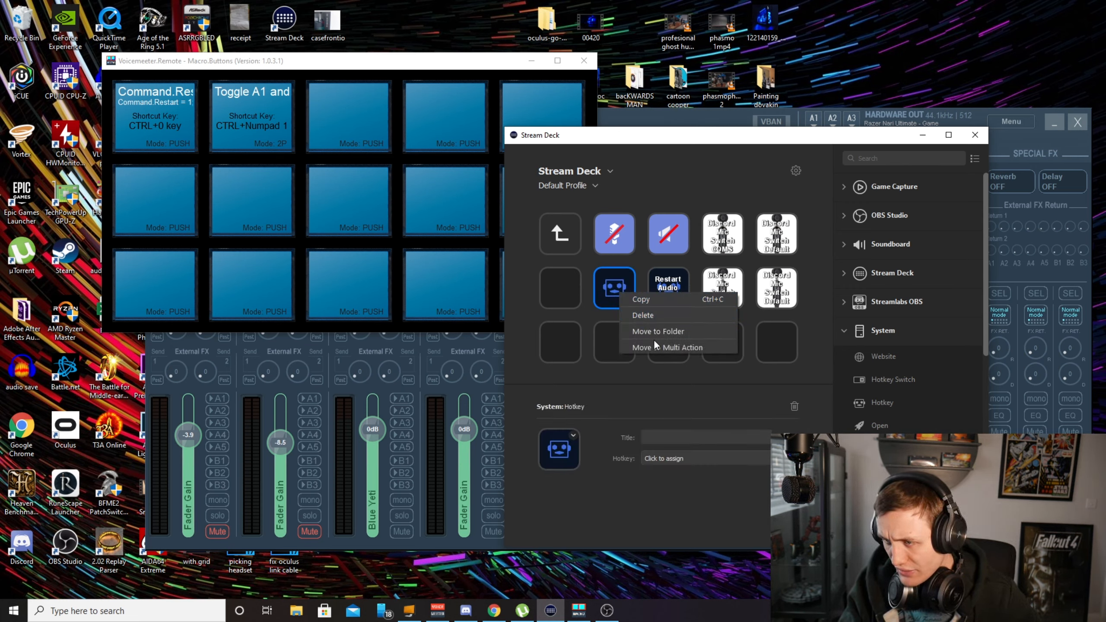
left_click(605, 283)
Step: Title the new hotkey key "Audio output switch", with each word on its own line
left_click(660, 438)
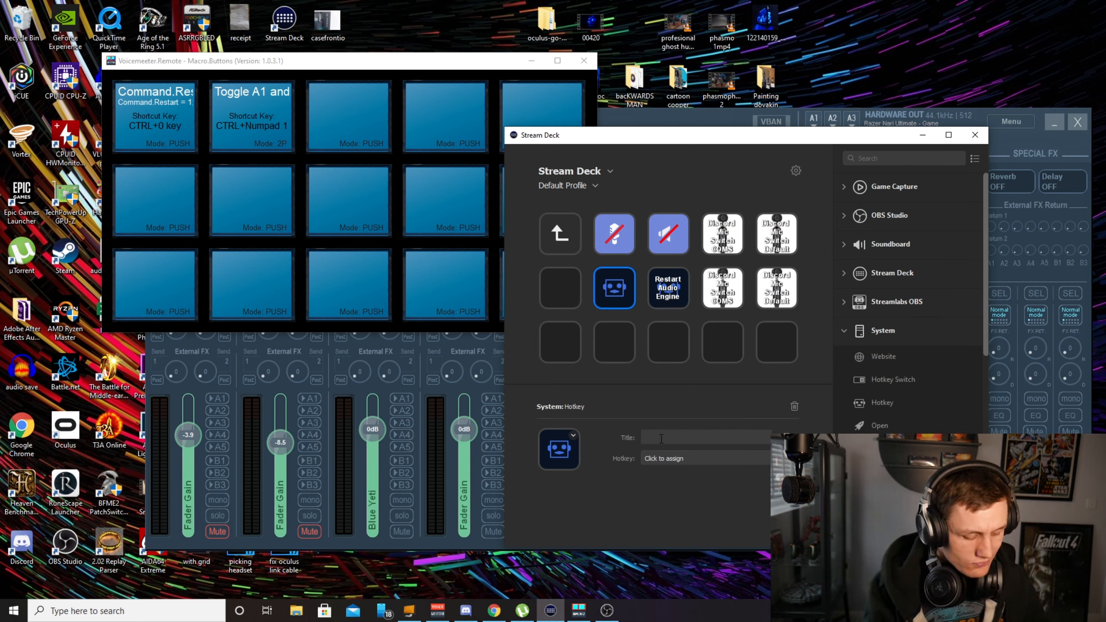
type("Audio")
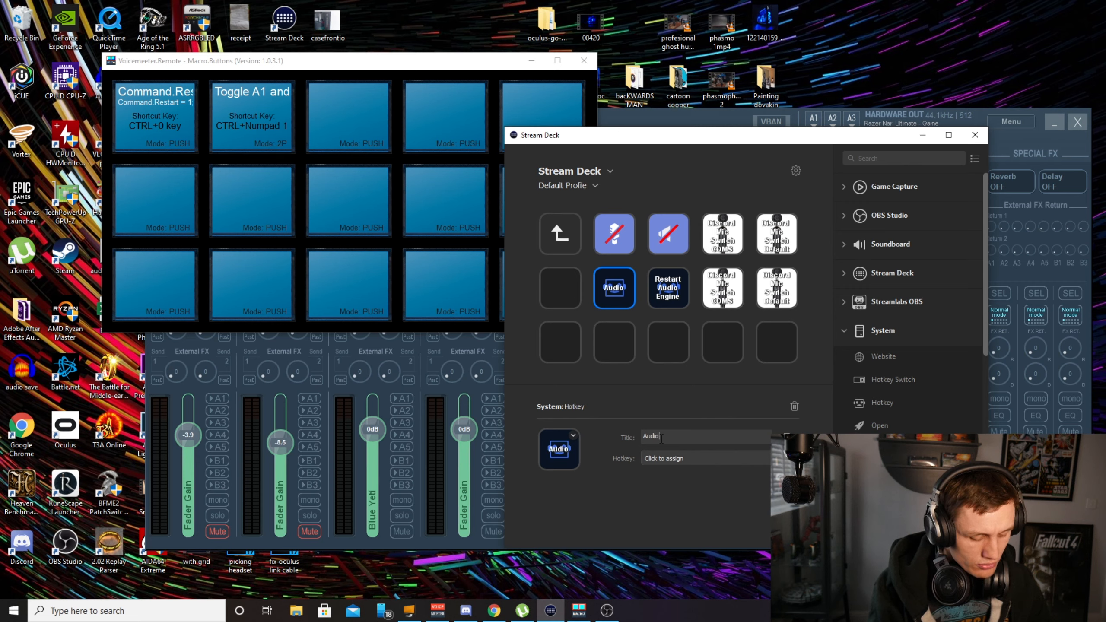
type(" output")
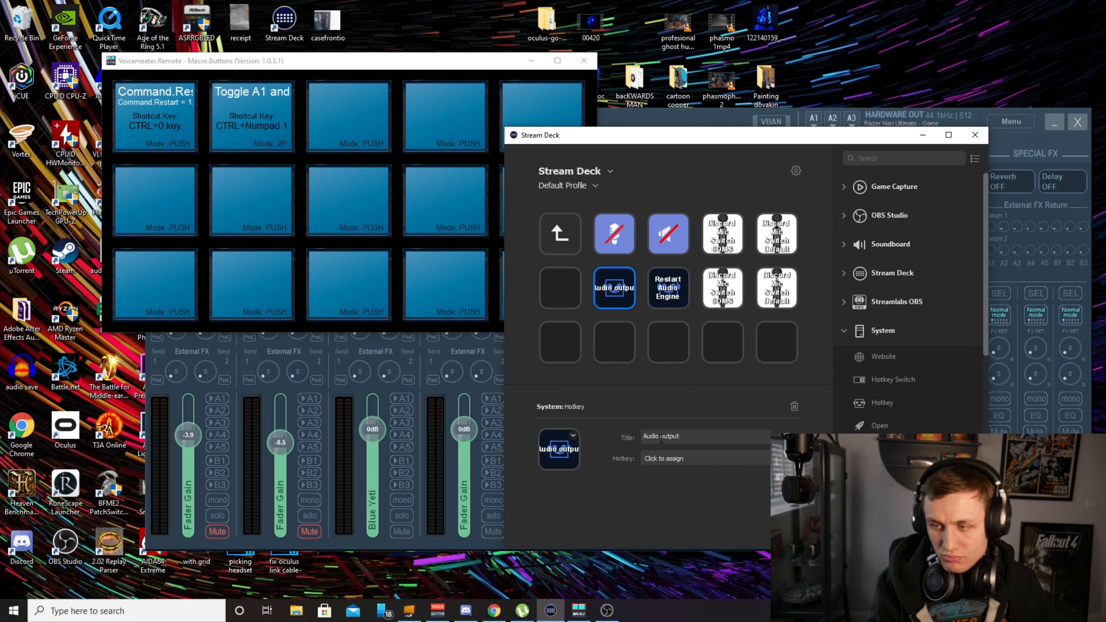
type(" switch")
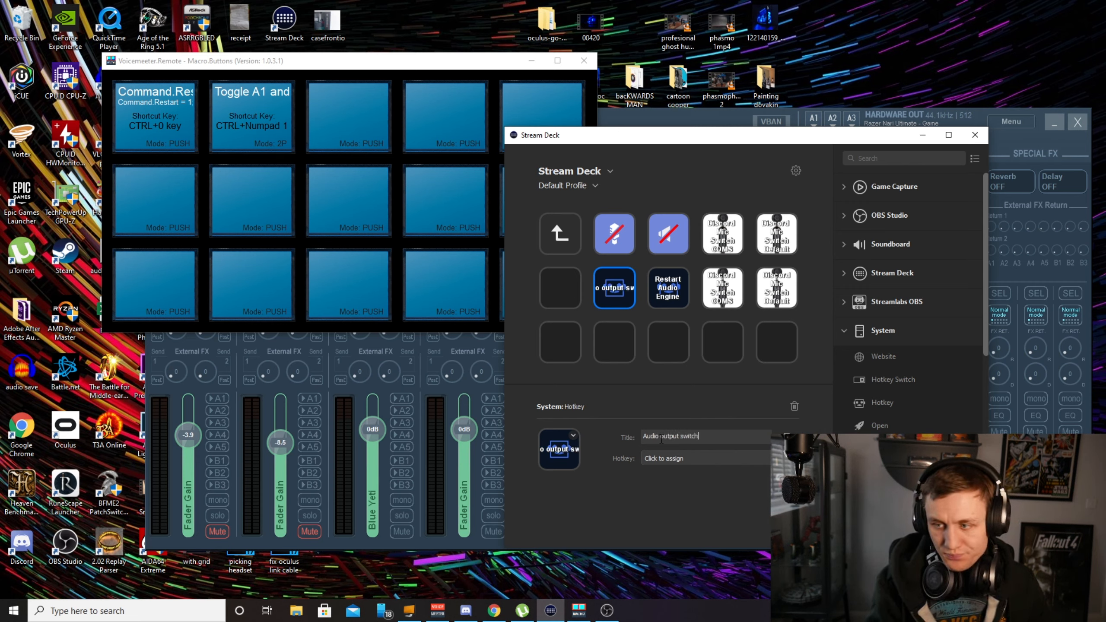
key("Return")
left_click(663, 441)
key("Return")
left_click(674, 461)
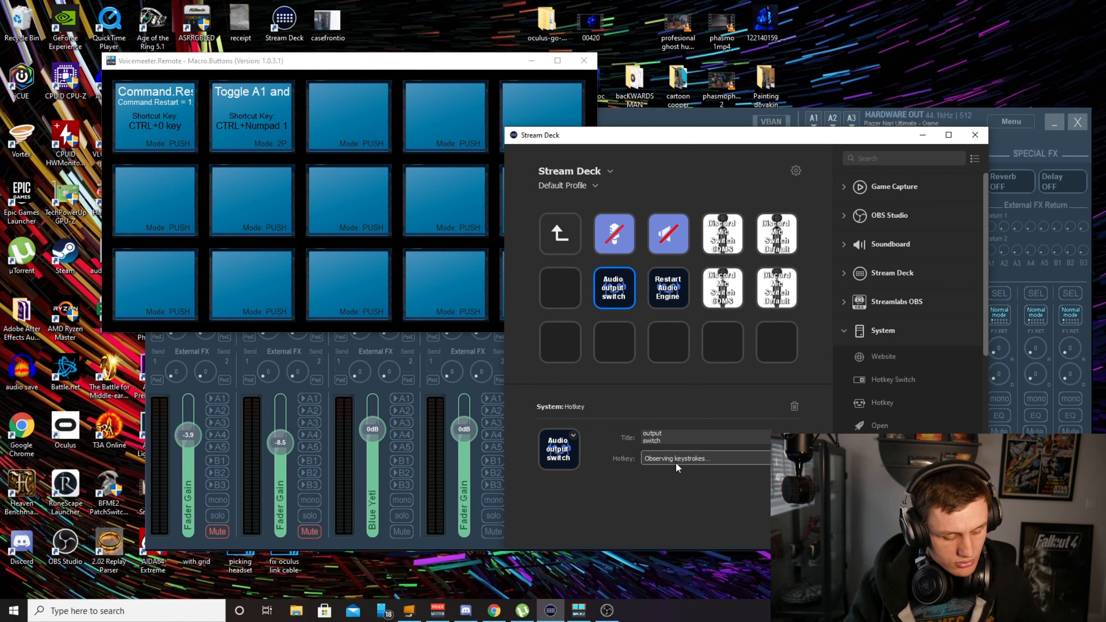
left_click(789, 459)
left_click(790, 459)
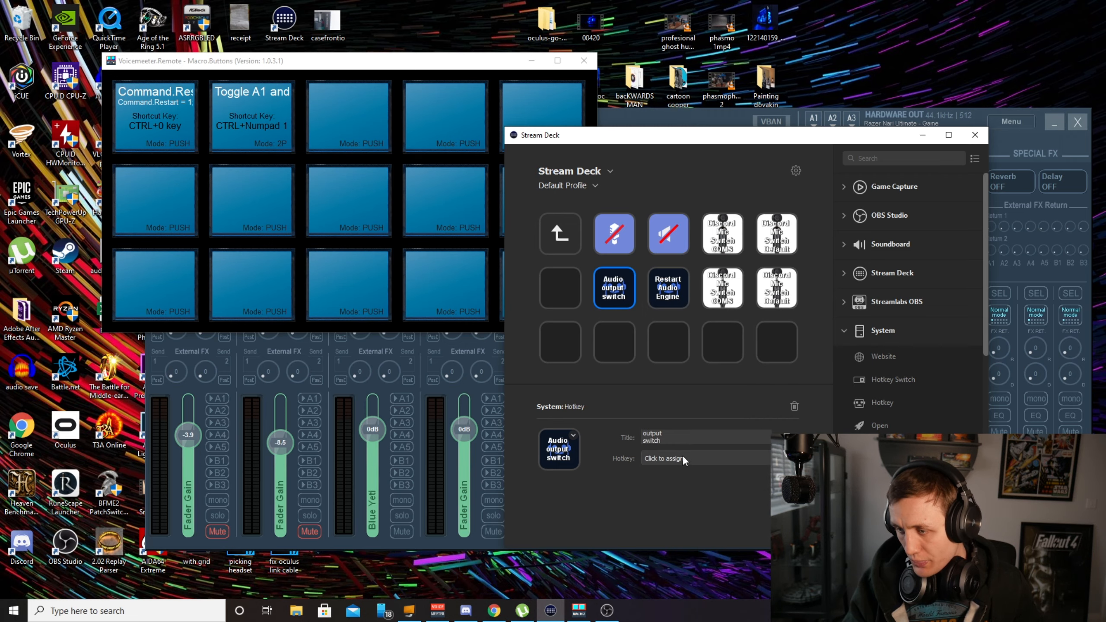
Step: Open the Windows On-Screen Keyboard, turn on its numeric keypad and move it clear of the Stream Deck hotkey settings
left_click(162, 611)
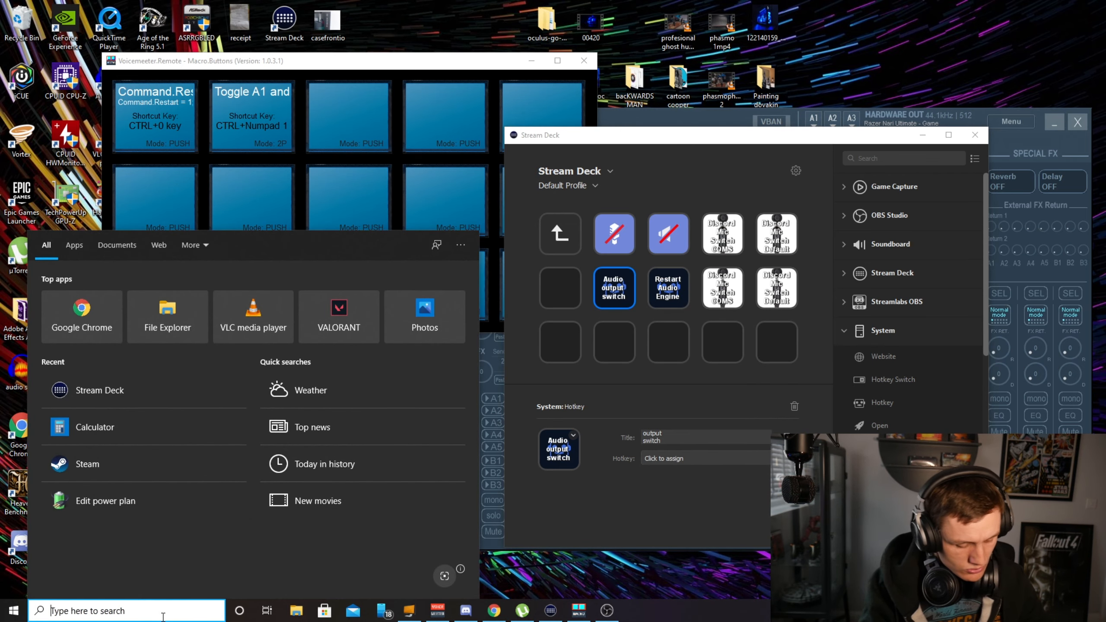
type("onscreen")
key("Return")
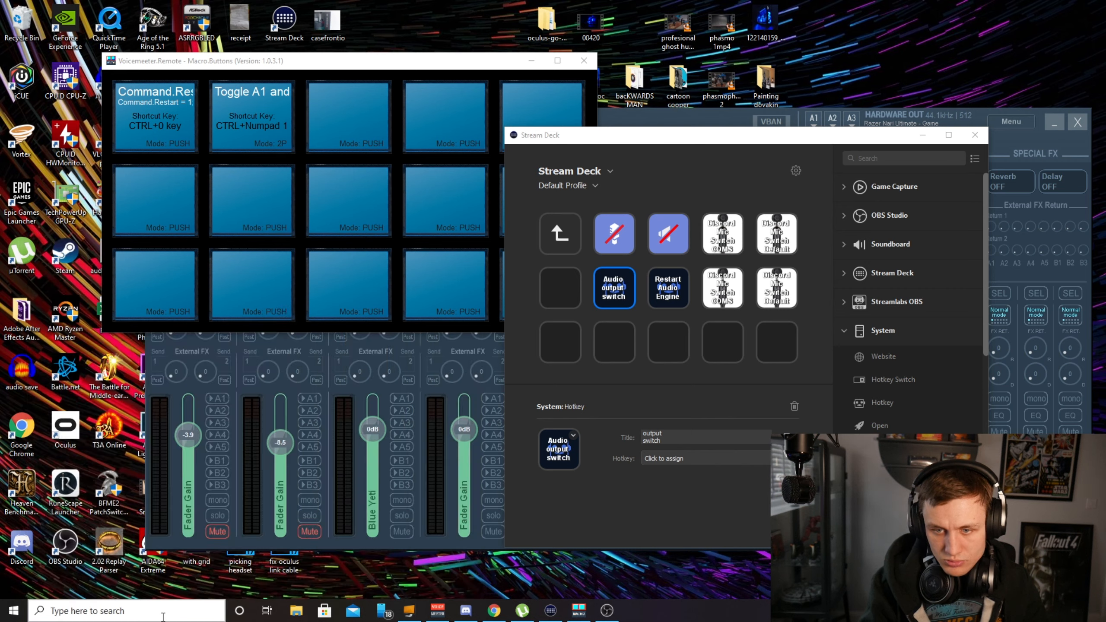
left_click_drag(663, 70, 637, 61)
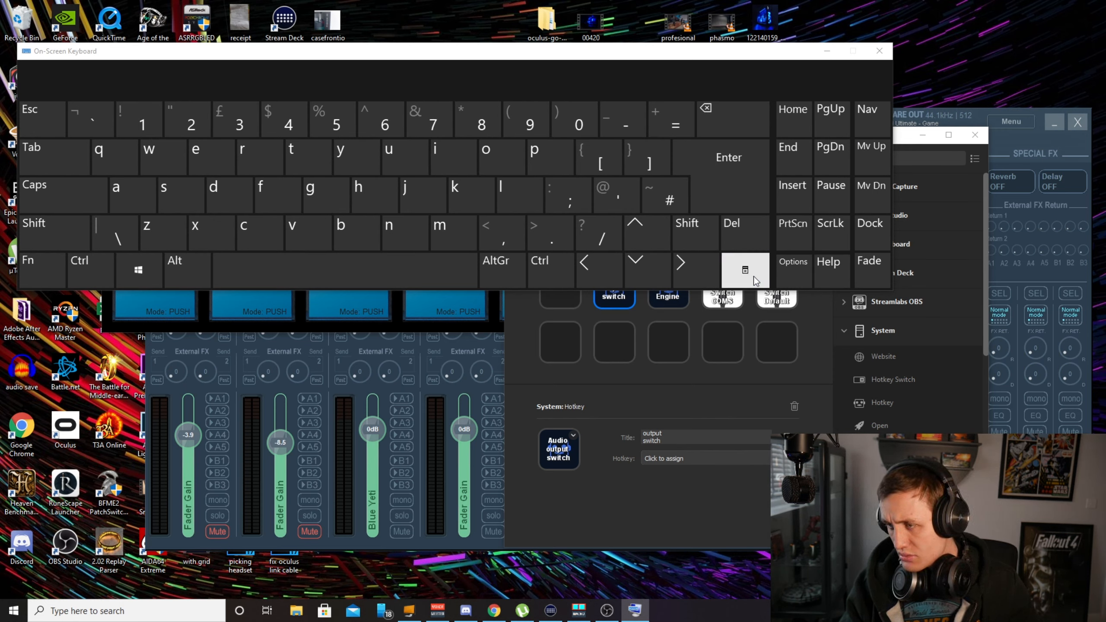
left_click(793, 262)
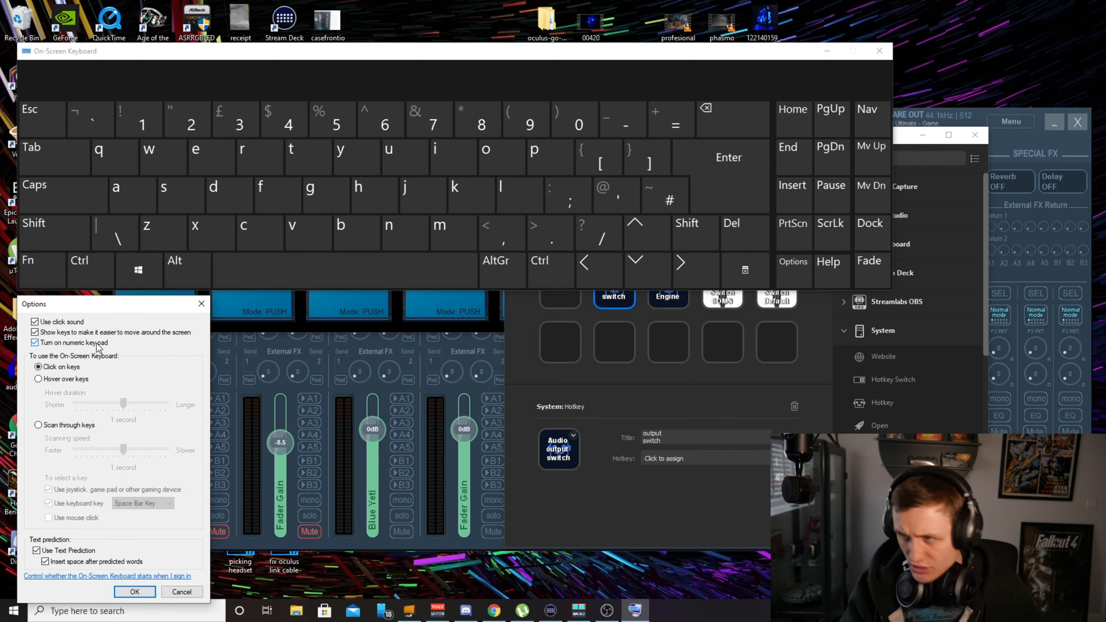
left_click(134, 591)
left_click_drag(686, 54, 690, 33)
Step: Assign Ctrl+Numpad 1 as the Audio output switch key's hotkey using the On-Screen Keyboard, and close that keyboard
left_click(674, 459)
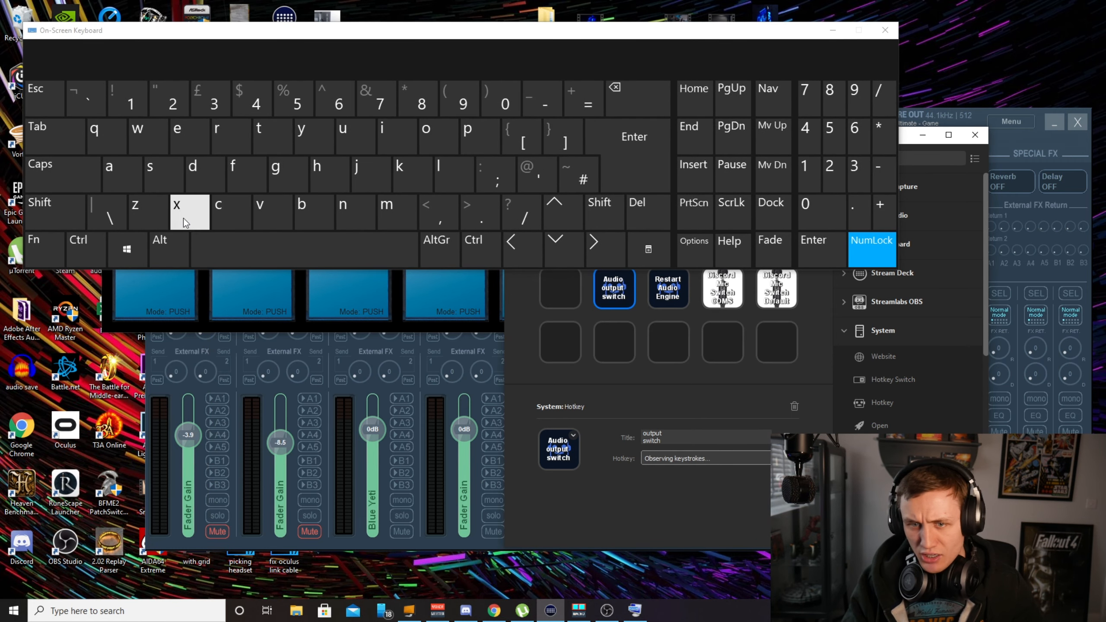
left_click(86, 248)
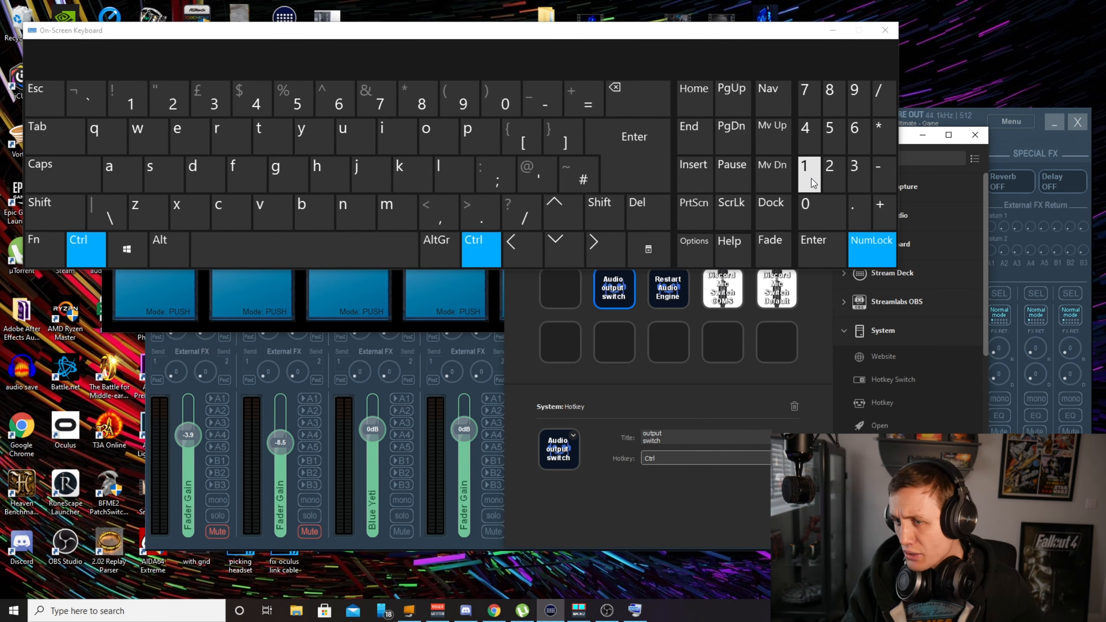
left_click(810, 176)
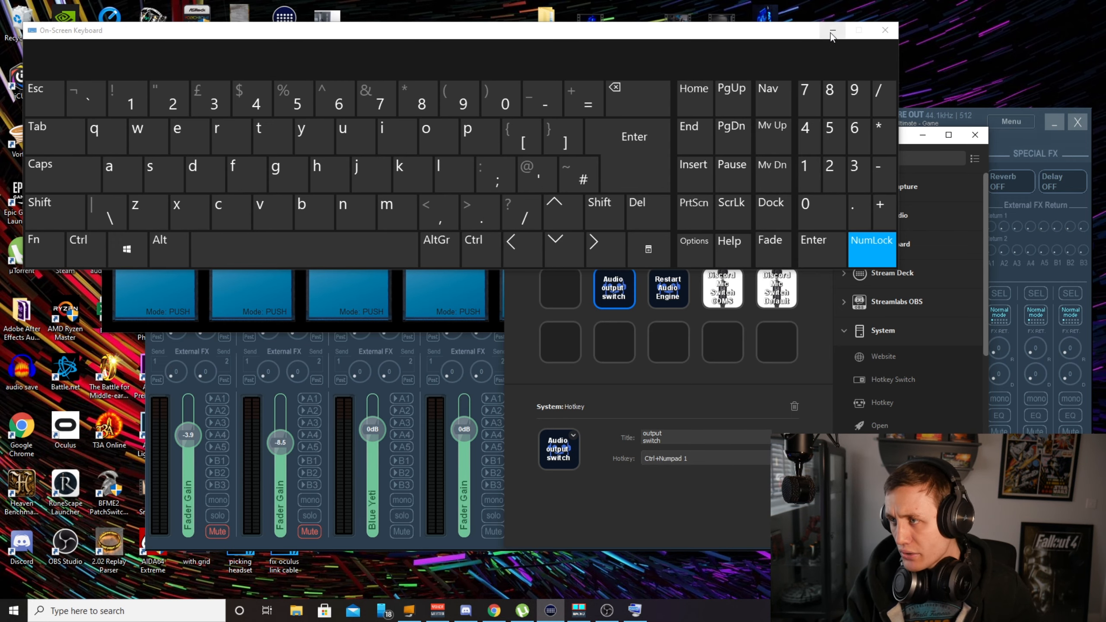
left_click(884, 31)
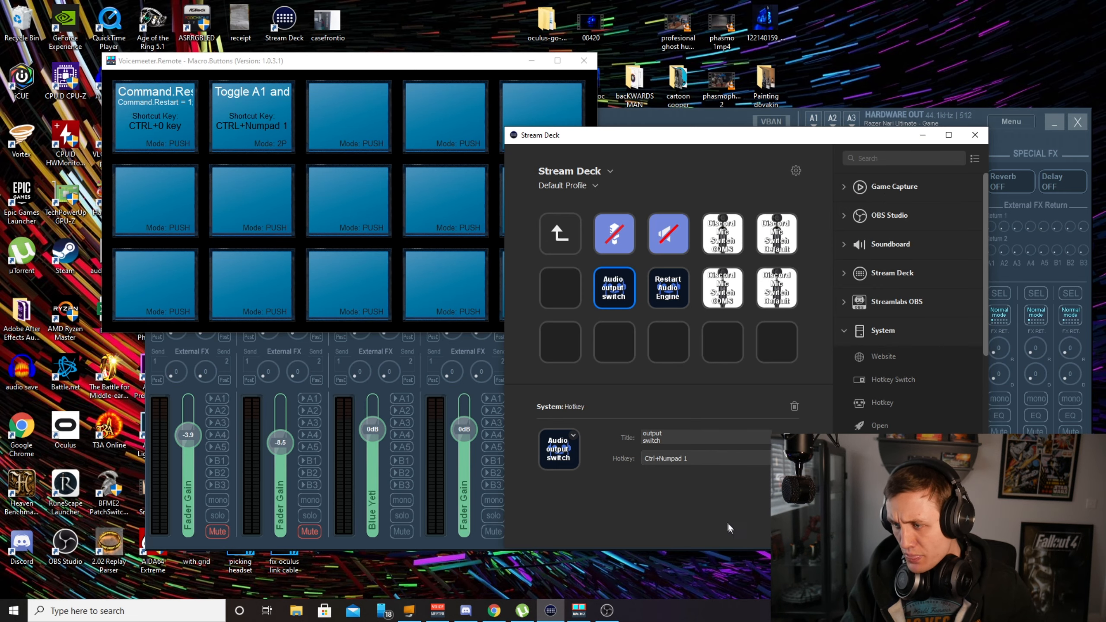
Step: Move the Stream Deck window aside to uncover the output buttons of the Desktop and Discord strips
left_click_drag(750, 140, 798, 149)
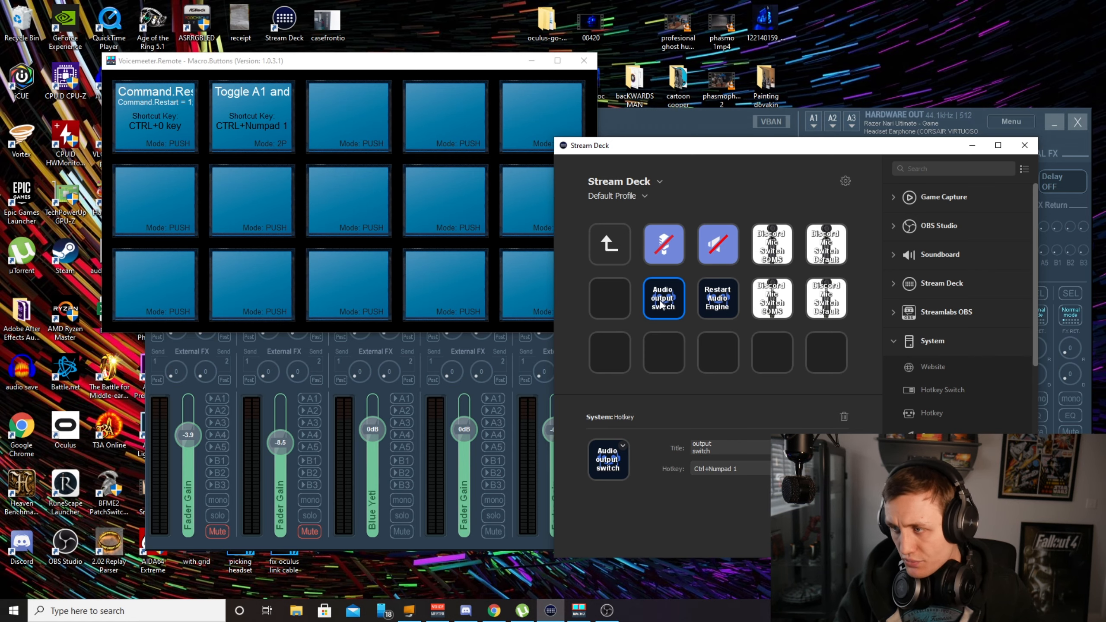
left_click_drag(822, 150, 433, 75)
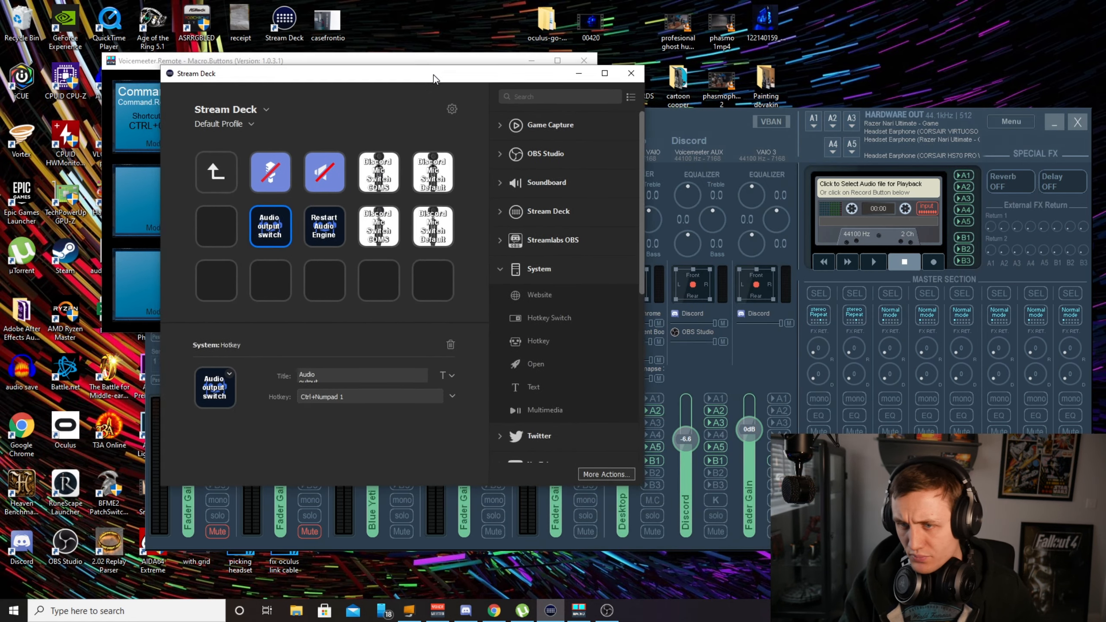
Step: Minimize Stream Deck and repeatedly trigger the Ctrl+Numpad 1 macro to test toggling the Desktop and Discord strips between outputs A1 and A2
left_click(573, 71)
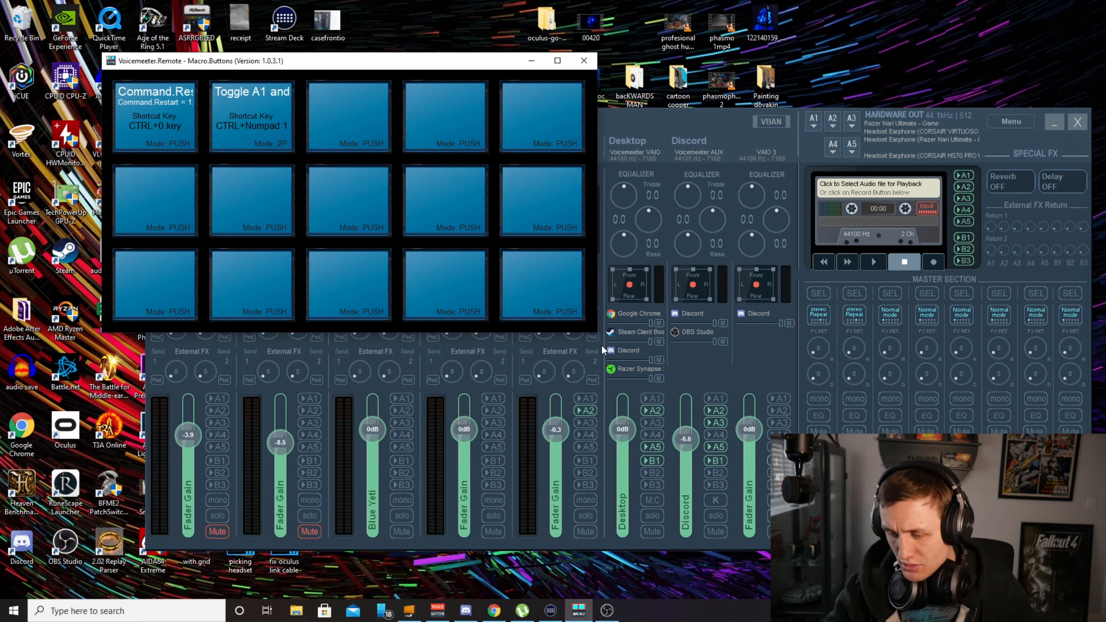
key("ctrl+KP_1")
key("ctrl+KP_1")
key("ctrl+KP_1")
key("ctrl+KP_1")
key("ctrl+KP_1")
key("ctrl+KP_1")
key("ctrl+KP_1")
key("ctrl+KP_1")
key("ctrl+KP_1")
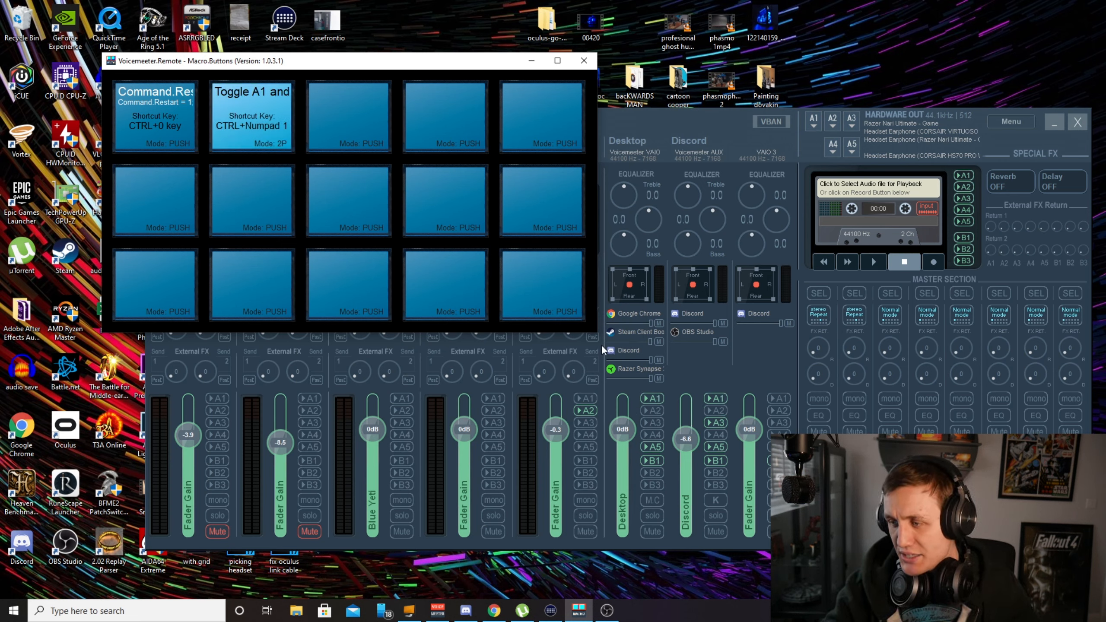
key("ctrl+KP_1")
key("ctrl+KP_1")
key("ctrl+KP_1")
key("ctrl+KP_1")
key("ctrl+KP_1")
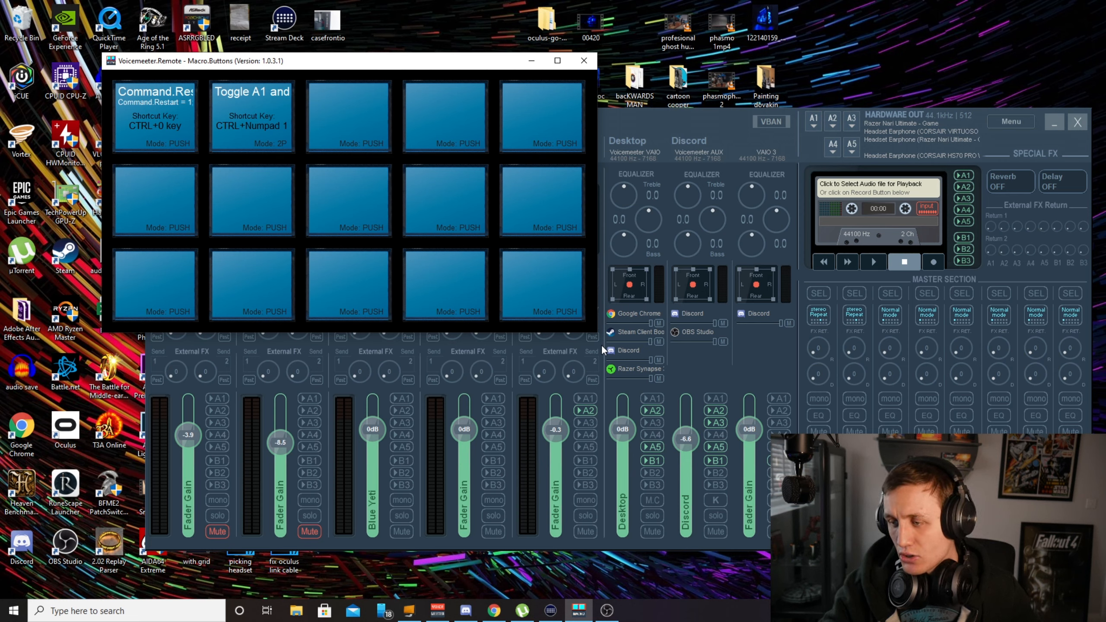
key("ctrl+KP_1")
key("ctrl+KP_1")
key("ctrl+KP_1")
key("ctrl+KP_1")
key("ctrl+KP_1")
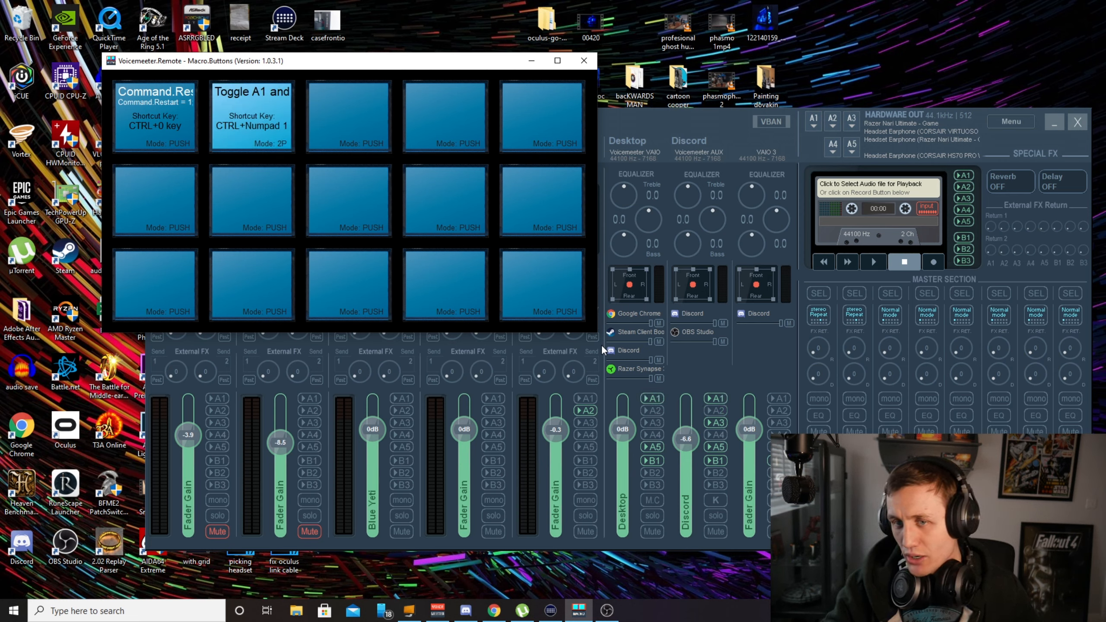
key("ctrl+KP_1")
key("ctrl+KP_1")
key("ctrl+KP_1")
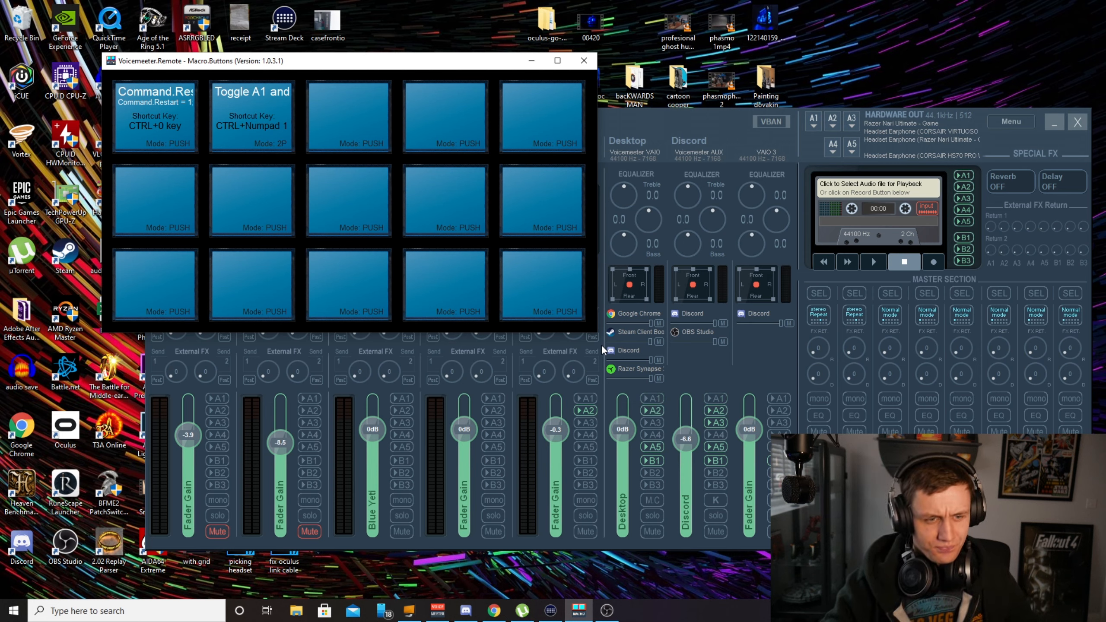
key("ctrl+KP_1")
key("ctrl+KP_1")
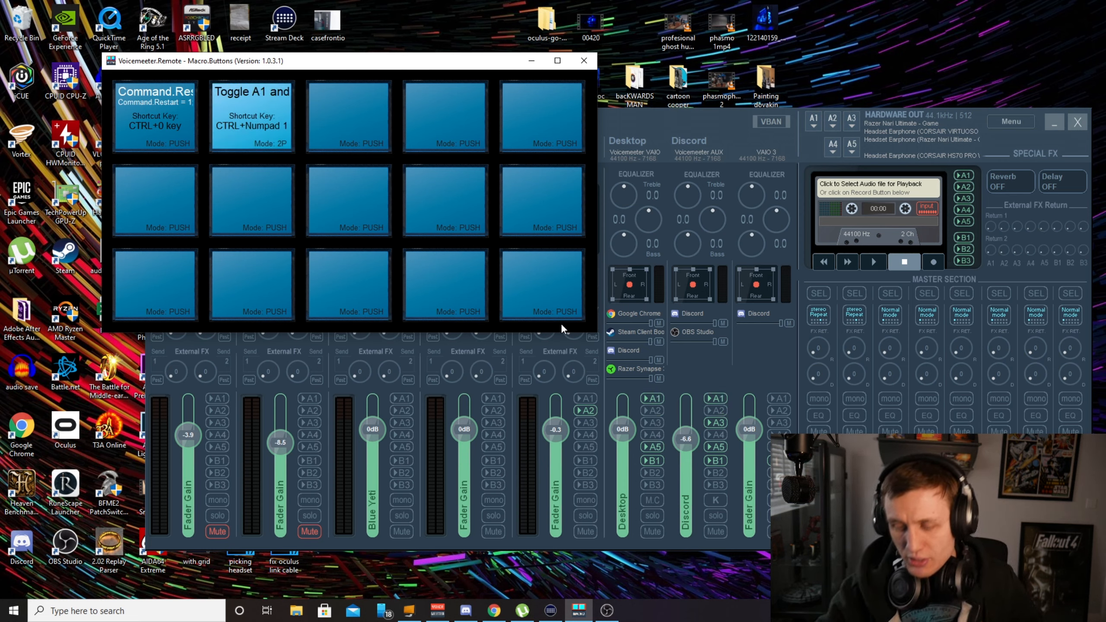
key("ctrl+KP_1")
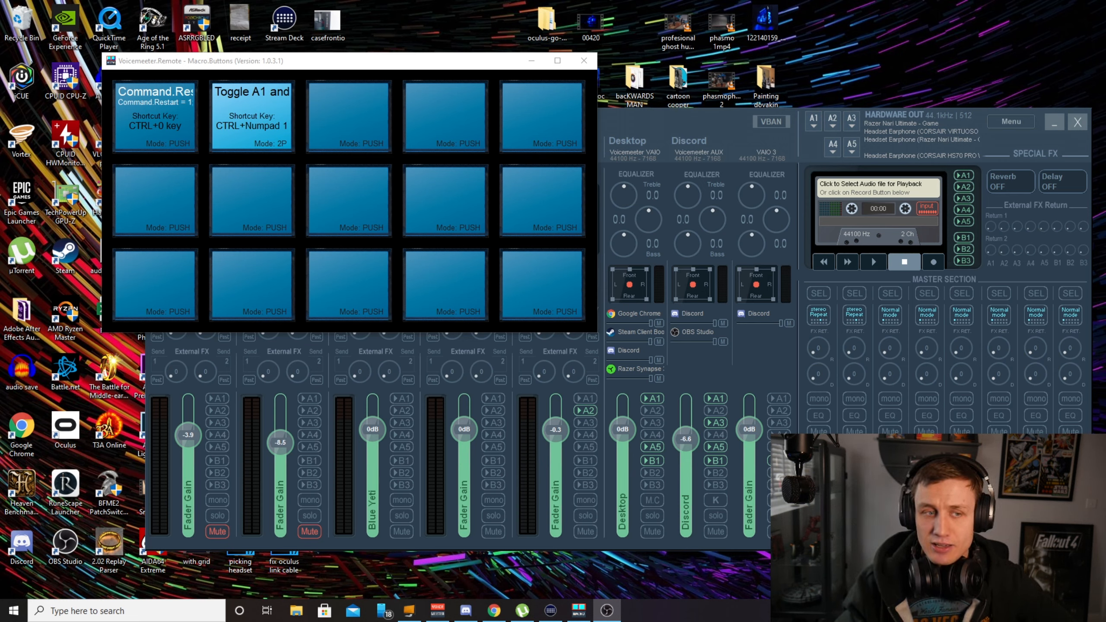
Step: Look through Voicemeeter's main options for the Restart Audio Engine command, and return to the Macro Buttons window
left_click(995, 118)
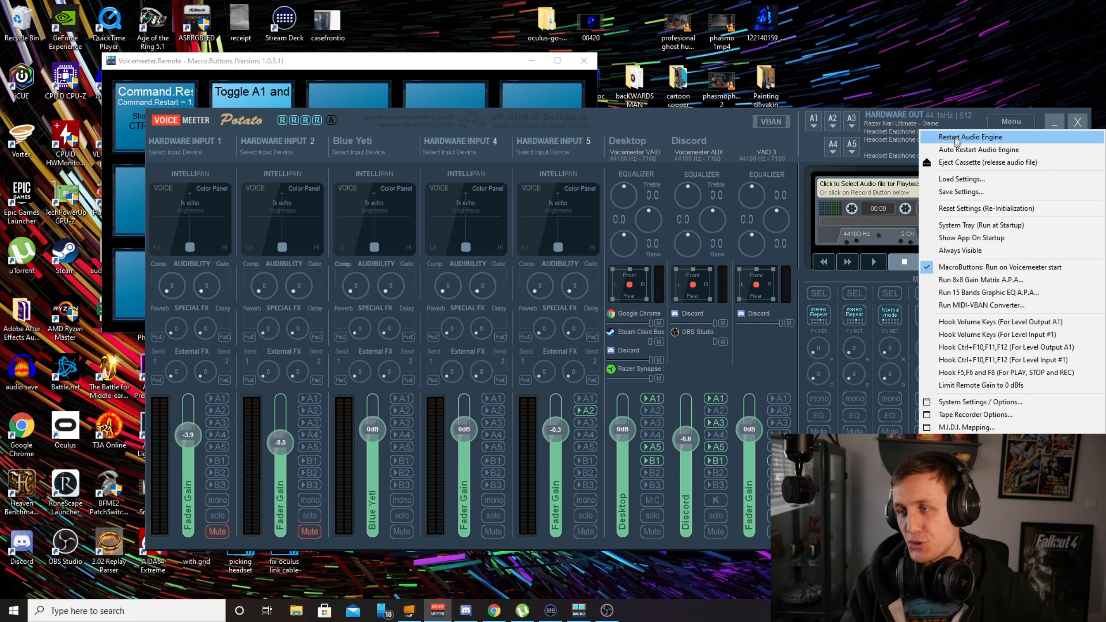
left_click(729, 135)
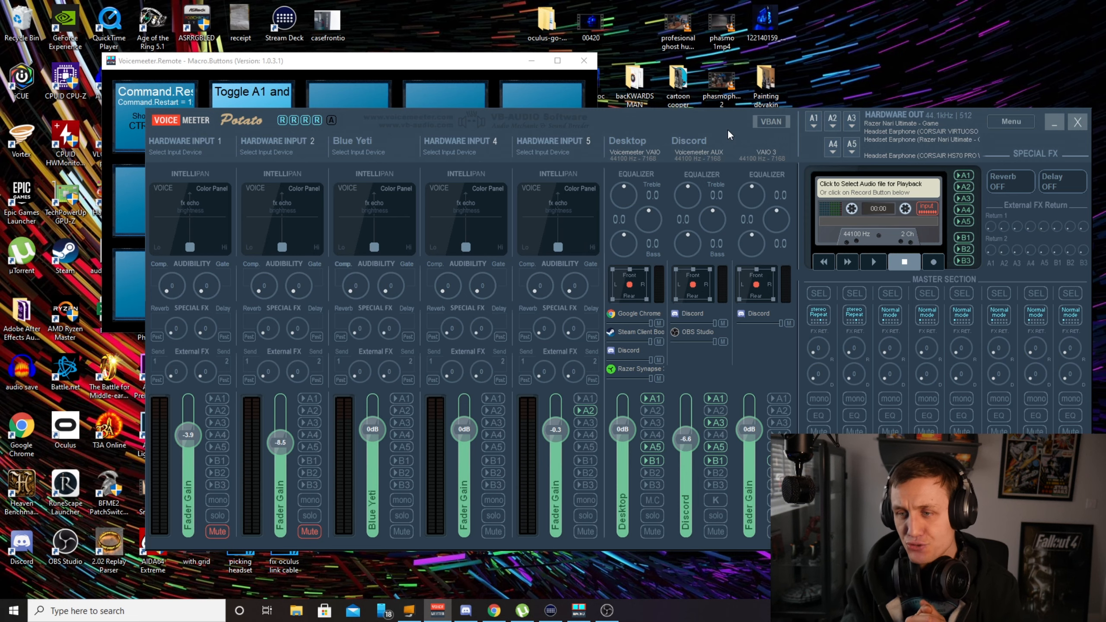
left_click(403, 65)
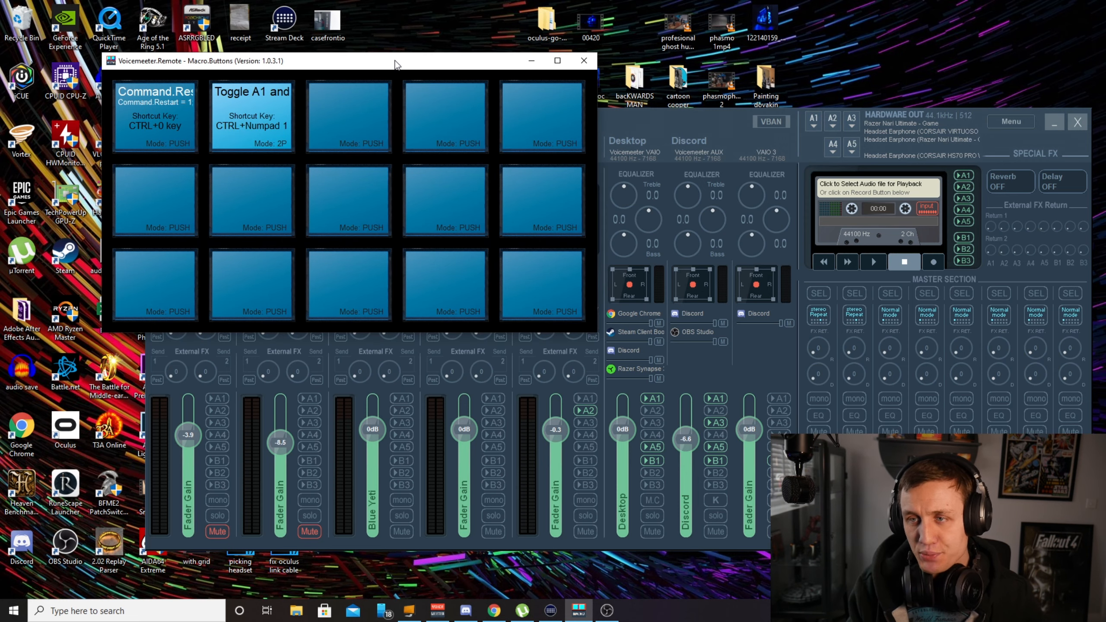
left_click_drag(397, 61, 399, 60)
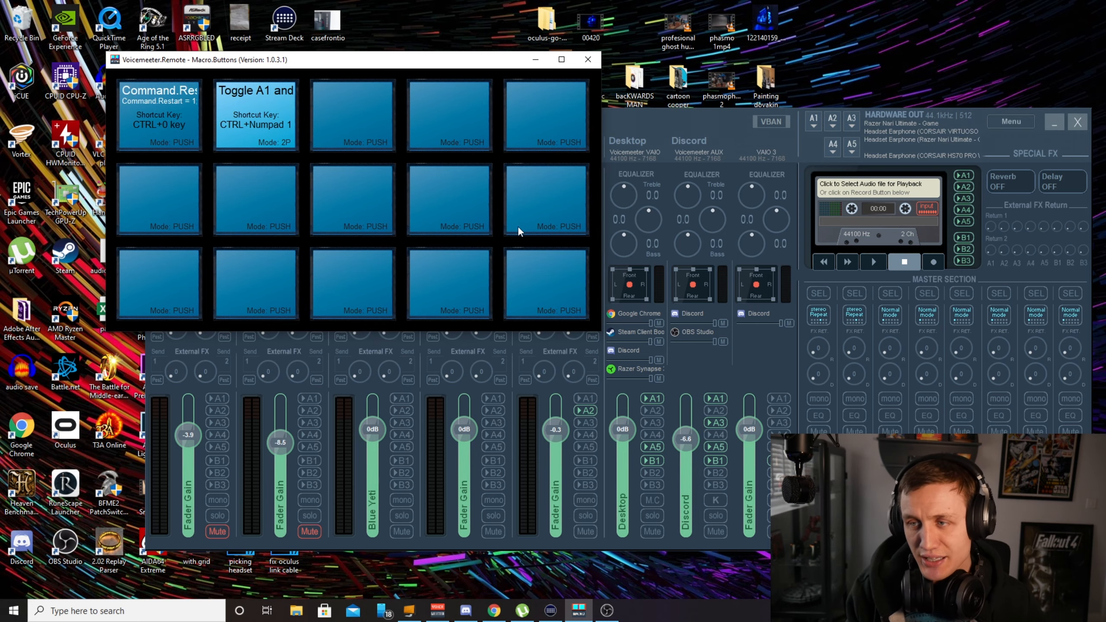
mouse_move(211, 63)
left_mouse_down()
mouse_move(209, 72)
mouse_move(202, 57)
left_mouse_up()
left_click(1019, 125)
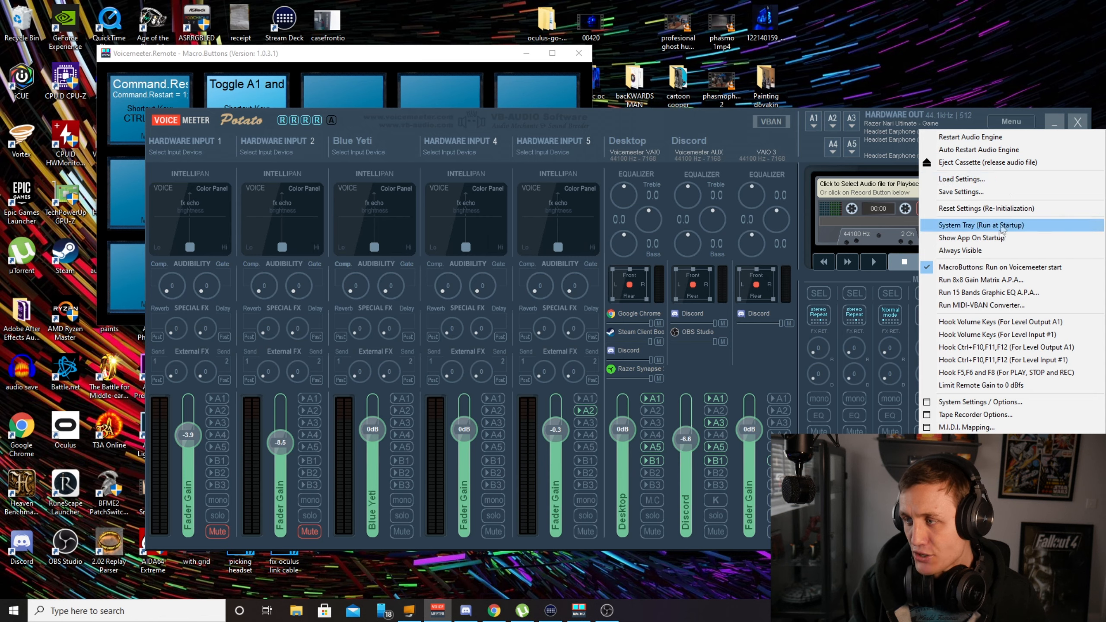
left_click(403, 64)
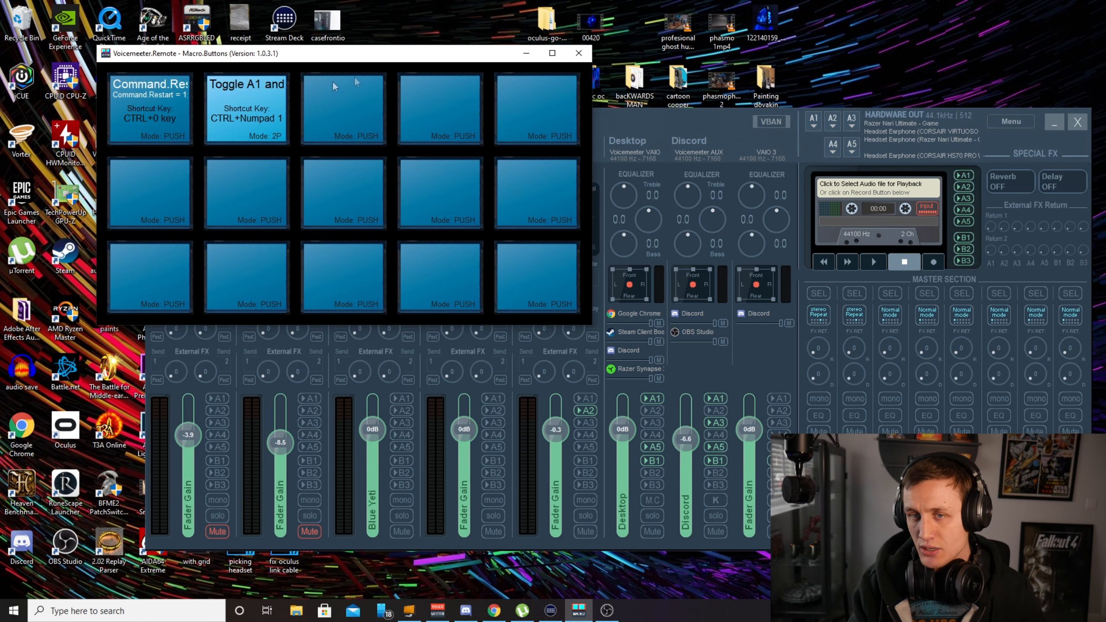
Step: Open the configuration of the Command.Restart macro button and rename the button "Restart Audio Engine"
right_click(140, 106)
left_click_drag(279, 54, 499, 210)
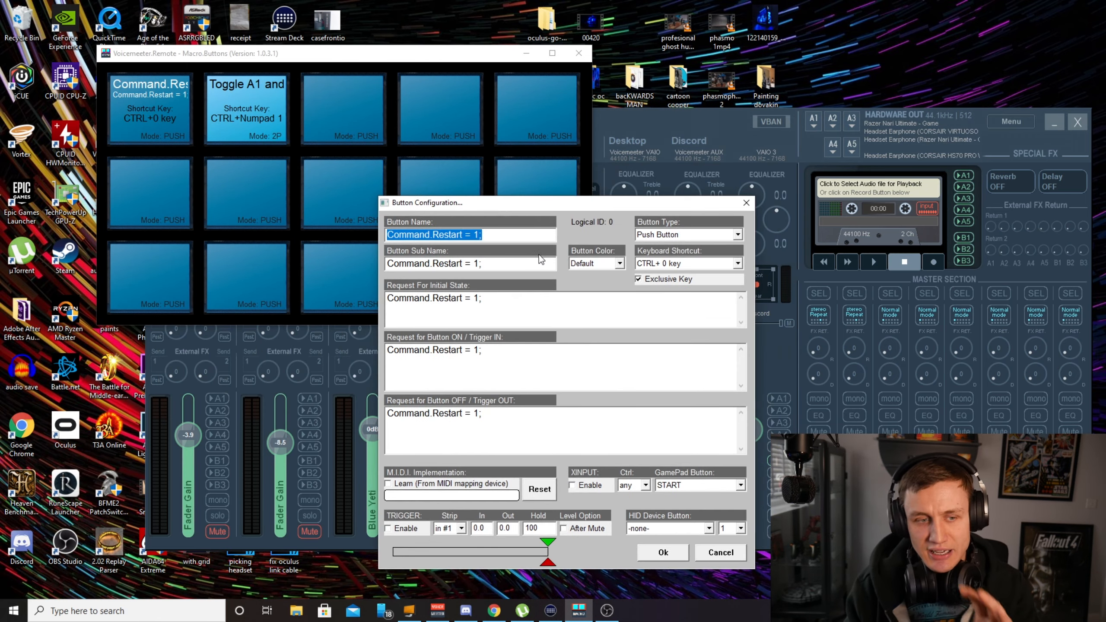
left_click_drag(518, 208, 464, 88)
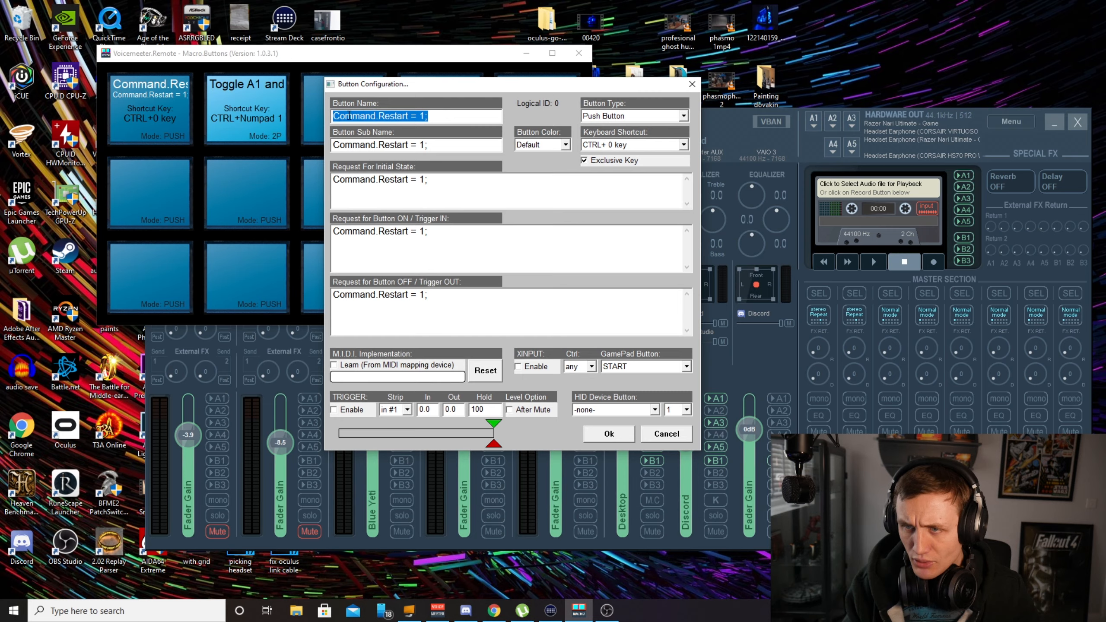
left_click_drag(447, 122, 320, 118)
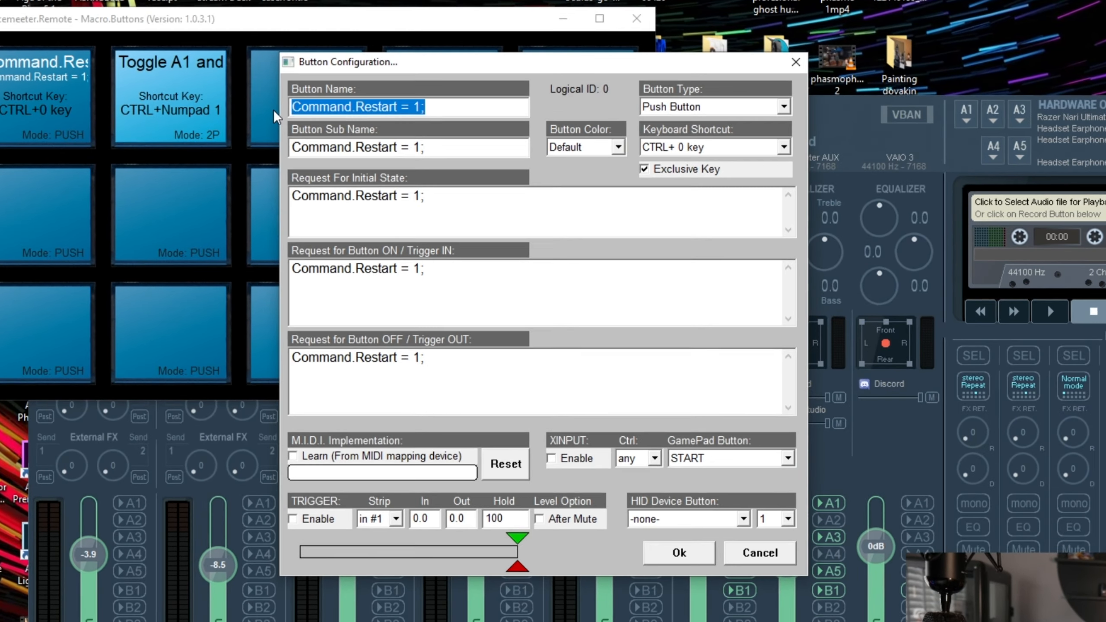
type("Restart A")
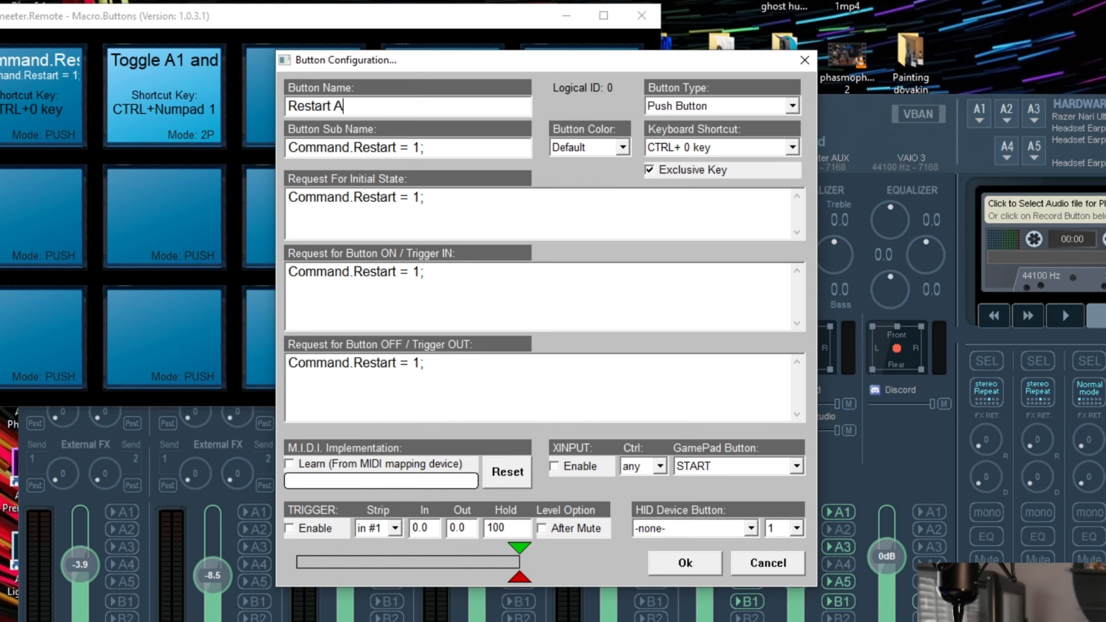
type("udio Engine")
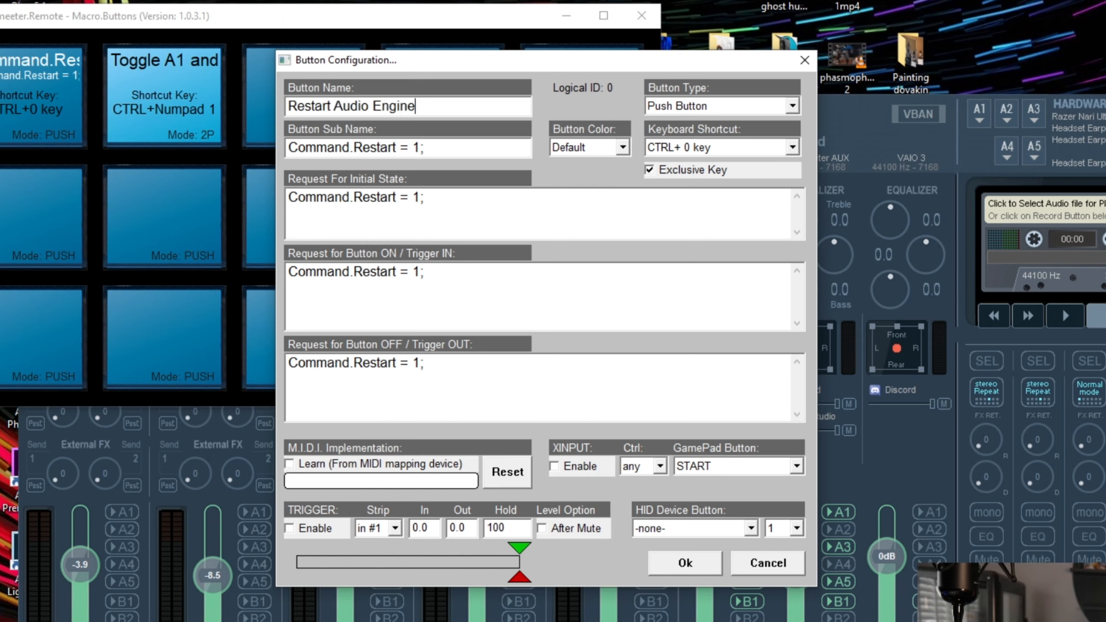
Step: Clear the macro button's sub name, keep its type as Push Button, and save the configuration
left_click(453, 148)
left_click_drag(453, 149, 288, 151)
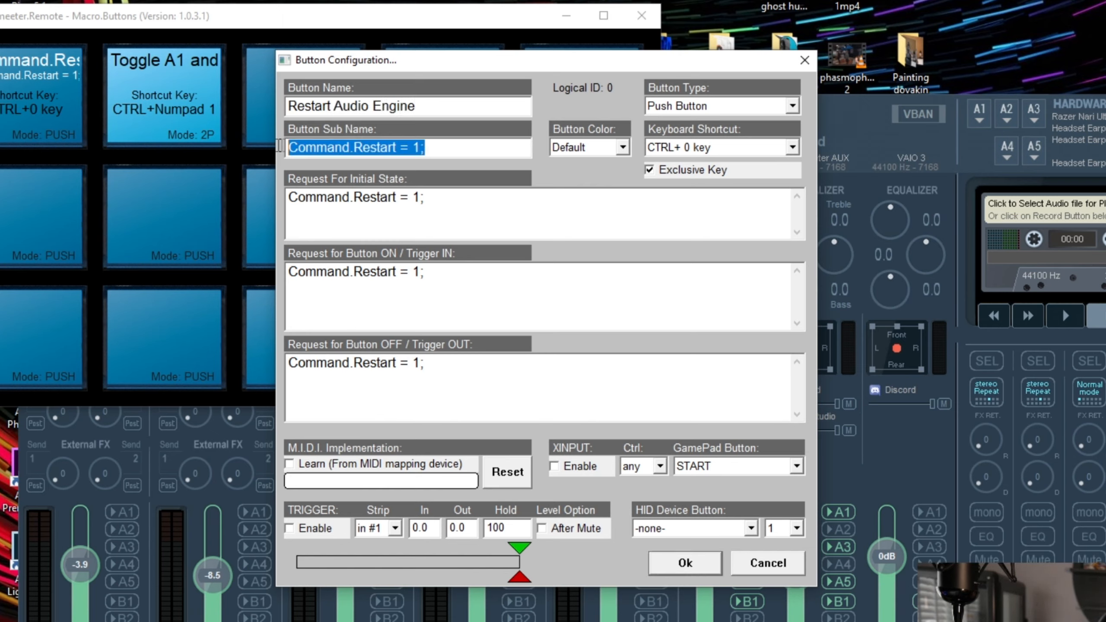
key("BackSpace")
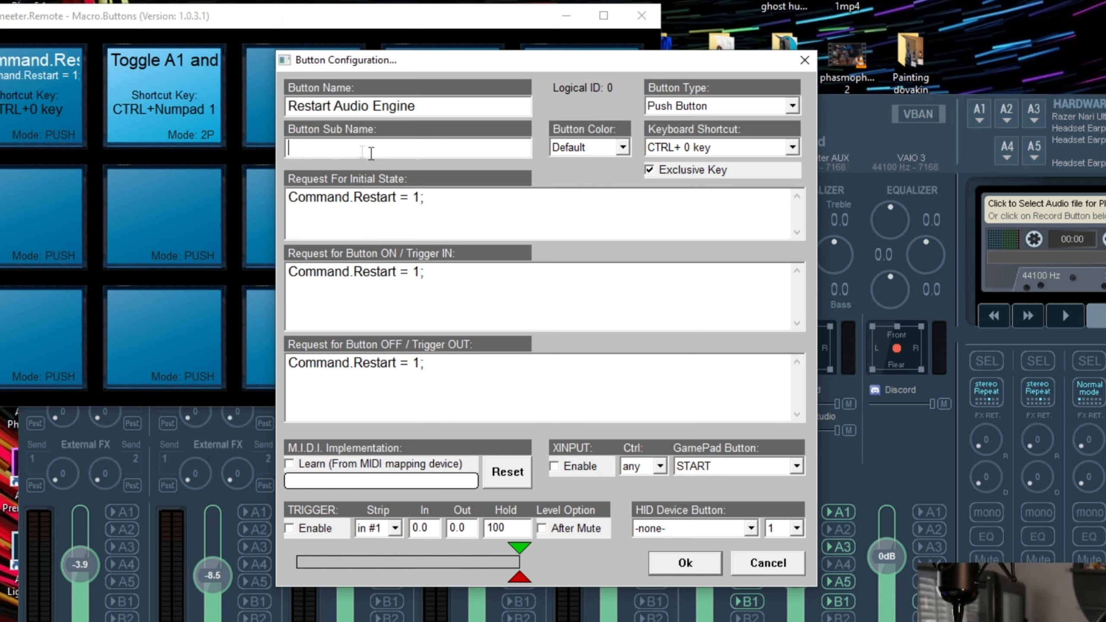
left_click_drag(431, 200, 282, 202)
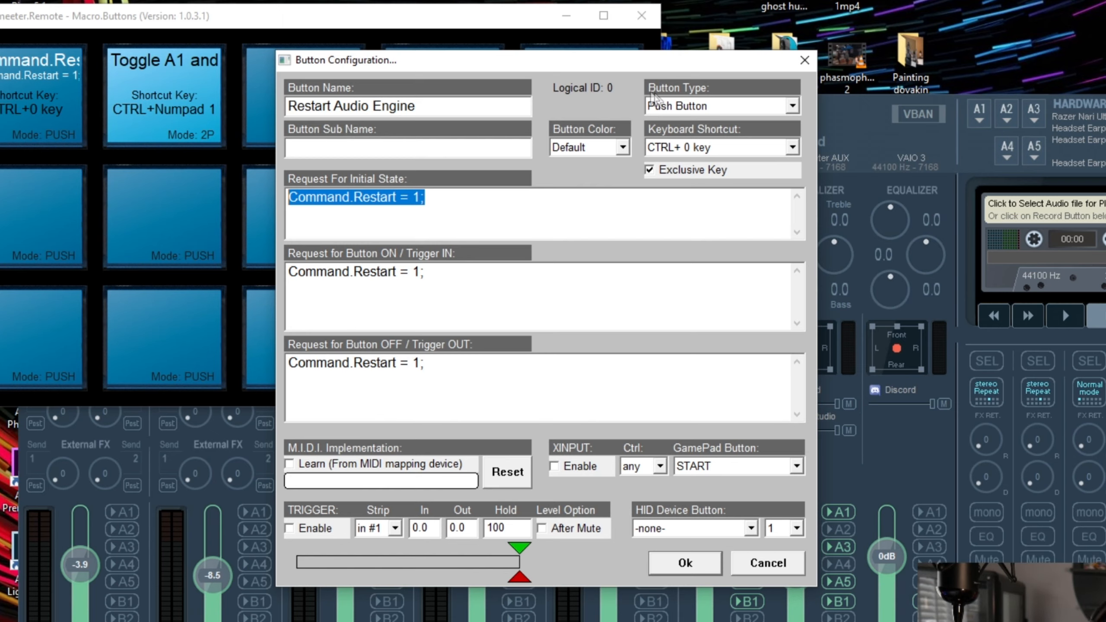
left_click(682, 108)
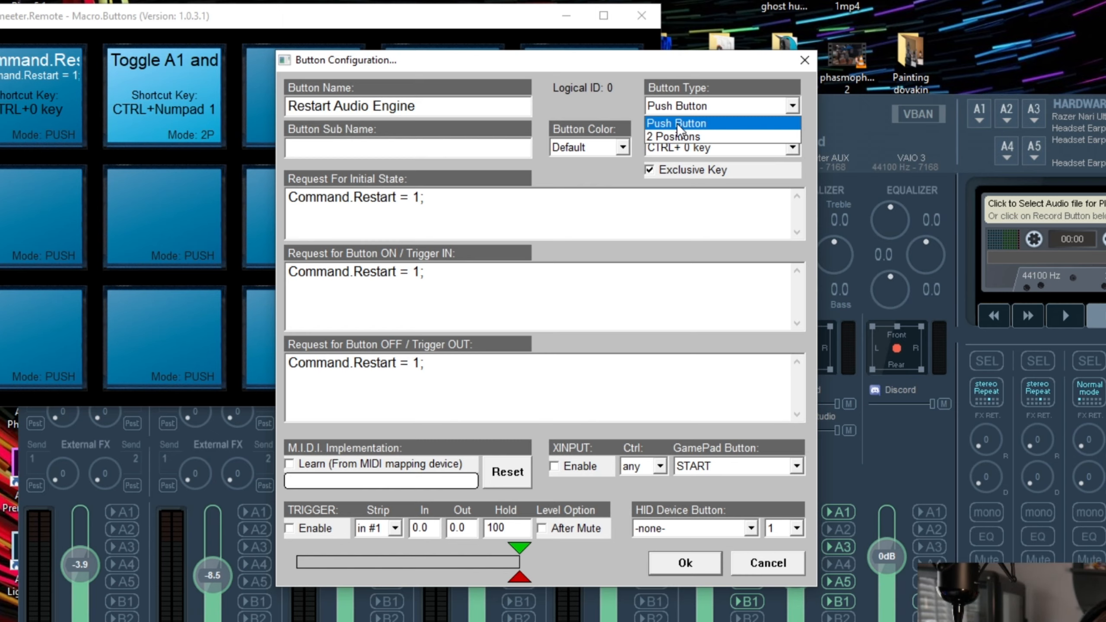
left_click(675, 124)
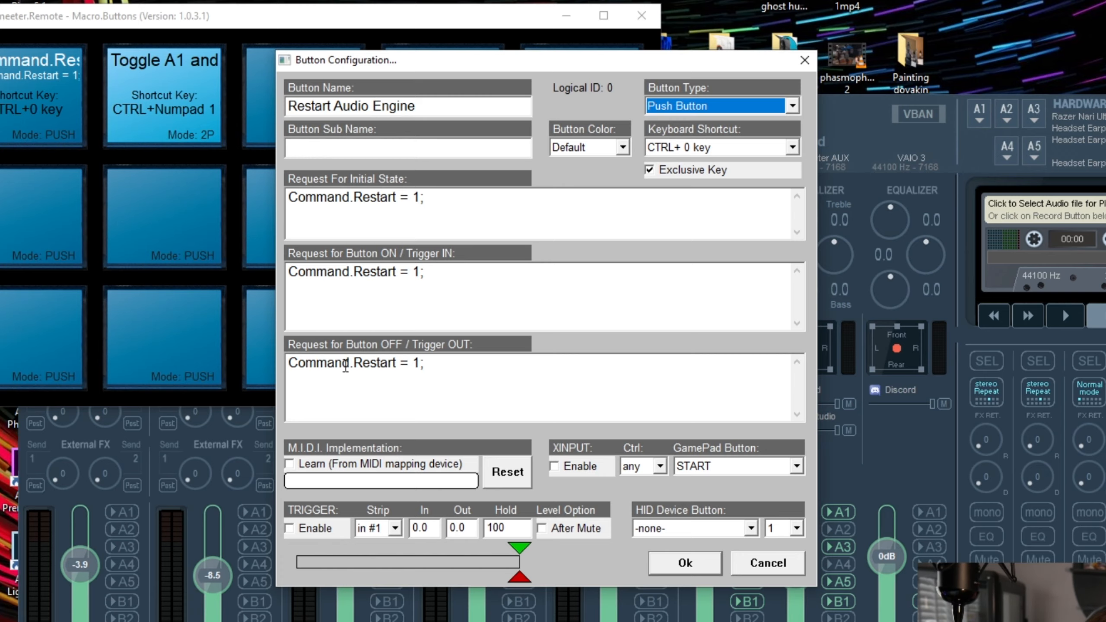
left_click(684, 563)
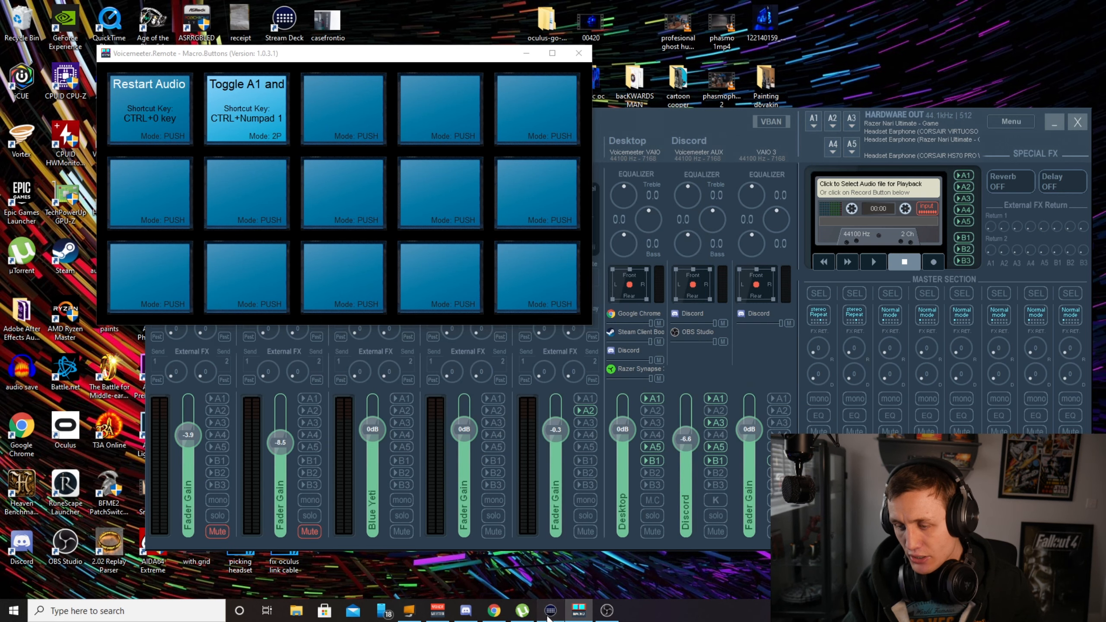
Step: Switch to Stream Deck, move its window clear of the macro buttons, and check the hotkey of the Restart Audio Engine key
left_click(550, 610)
left_click_drag(405, 82, 822, 122)
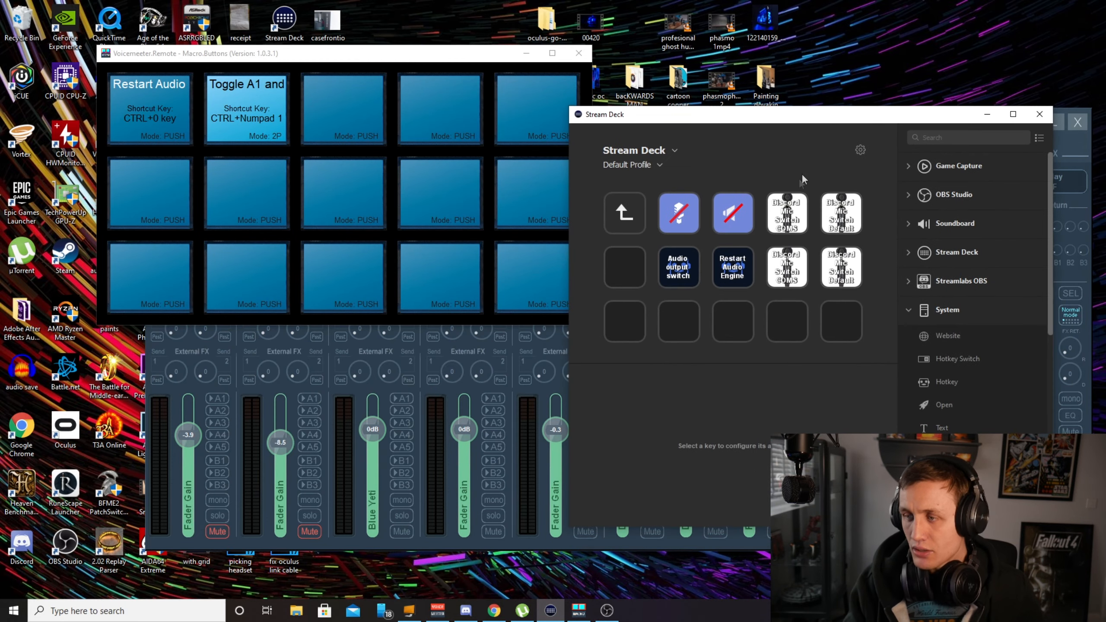
left_click(717, 258)
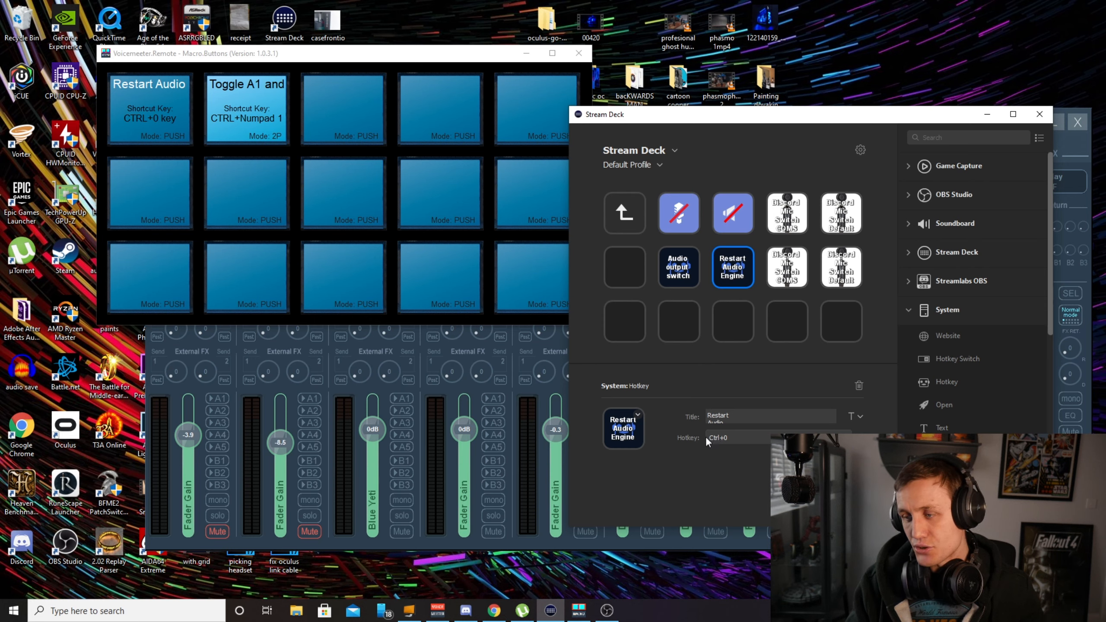
Step: Add a hotkey action to the empty key below Restart Audio Engine, titled "Audio Restart" and assigned to Ctrl+0
left_click(739, 326)
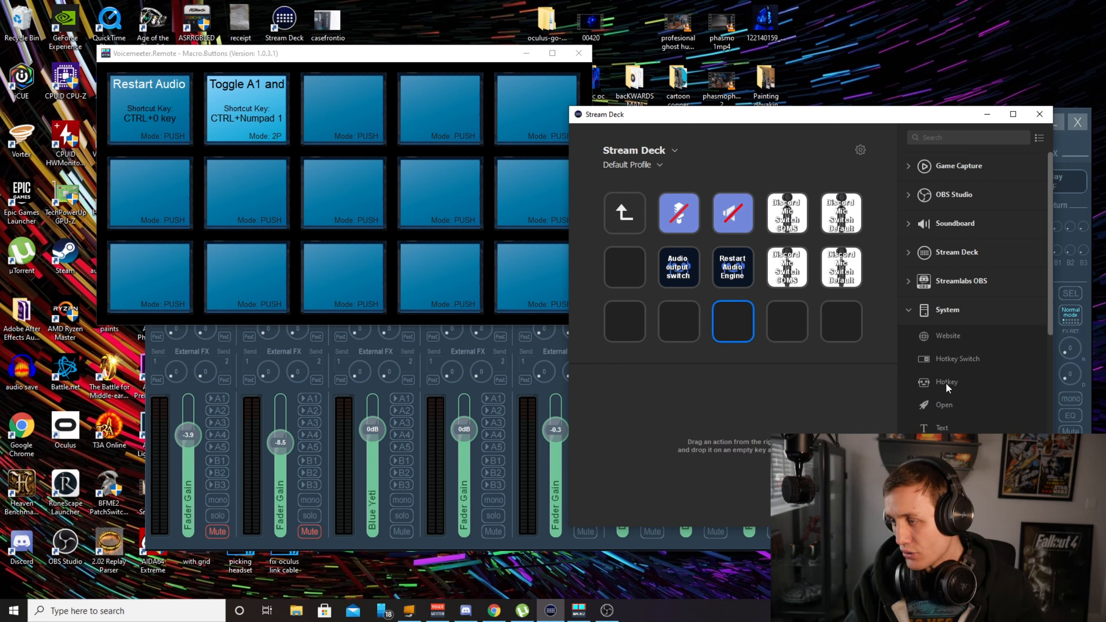
left_click_drag(948, 379, 732, 323)
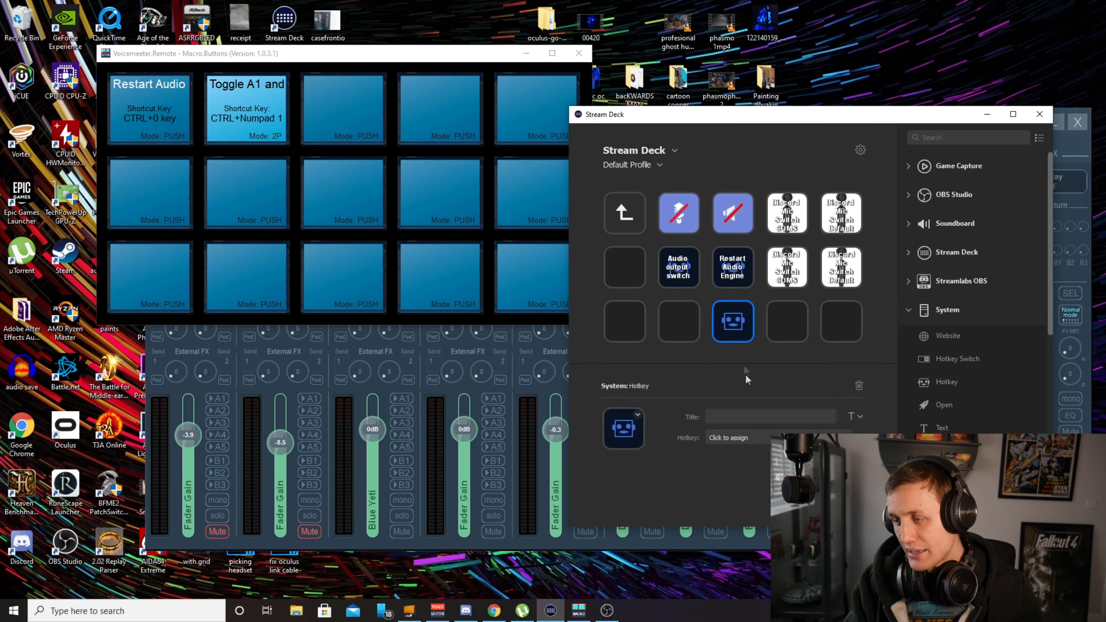
left_click(721, 419)
type("Audio Restart")
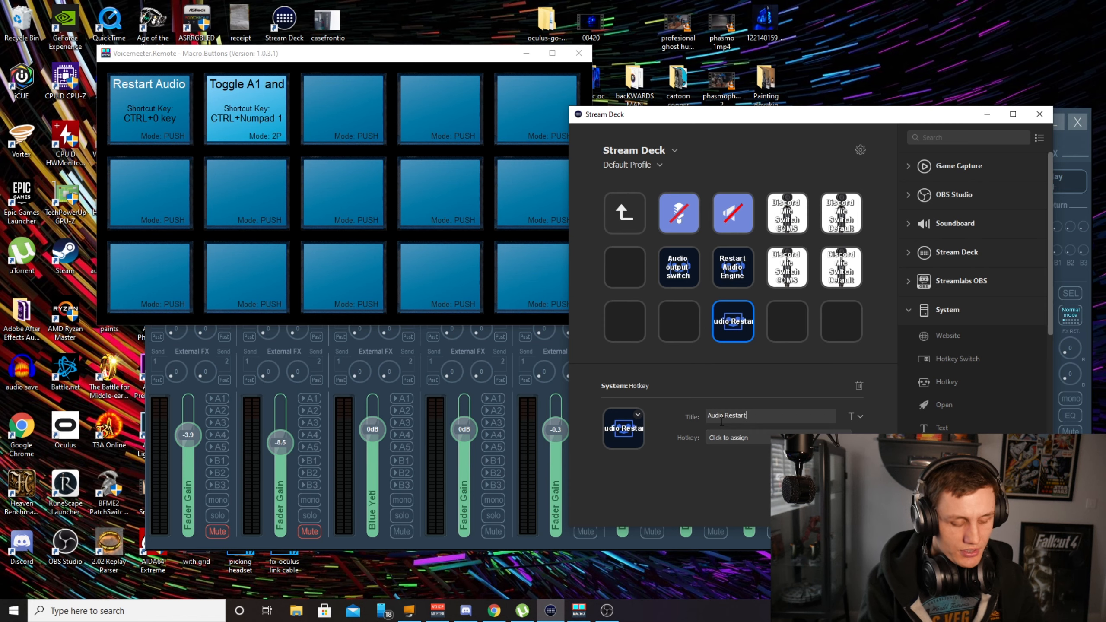
left_click(741, 437)
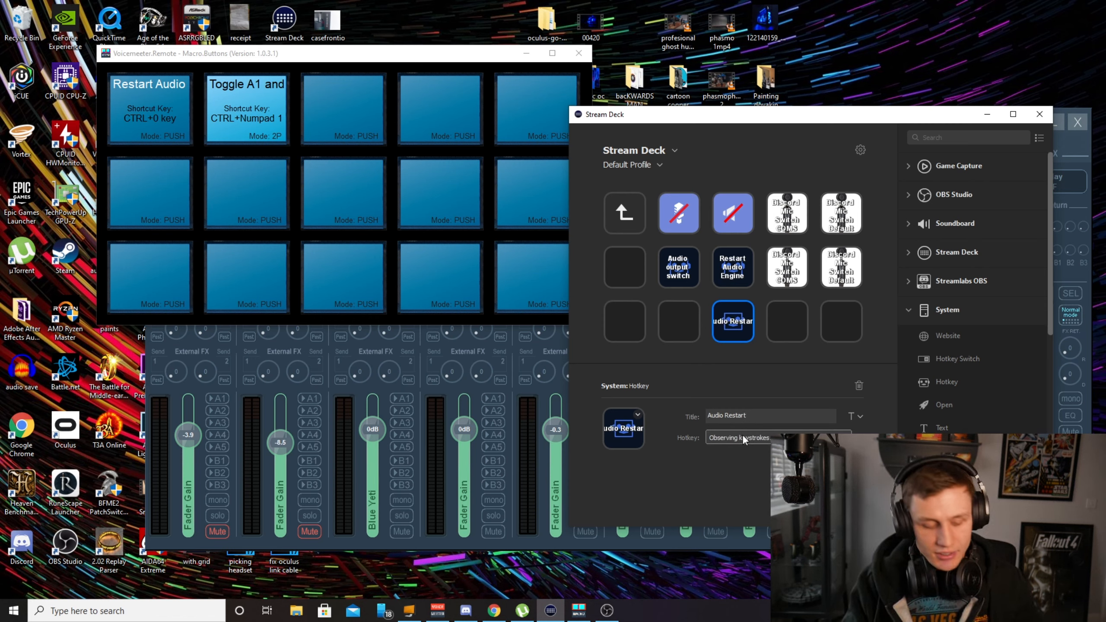
key("ctrl+0")
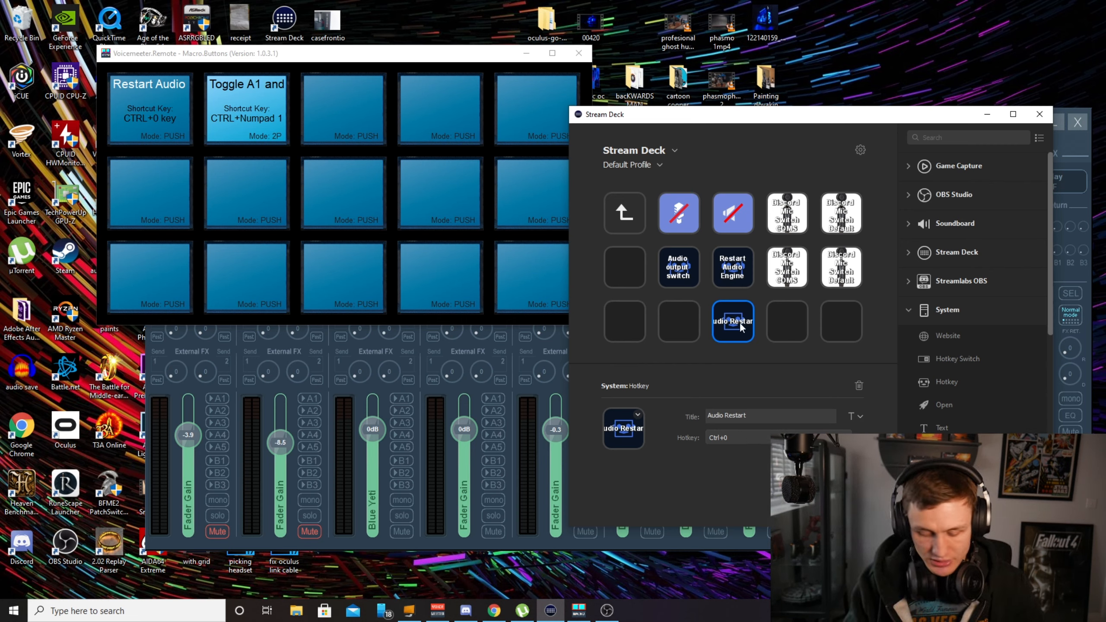
Step: Delete the Audio Restart key and return to the existing Restart Audio Engine key
key("Delete")
left_click(833, 354)
left_click(732, 276)
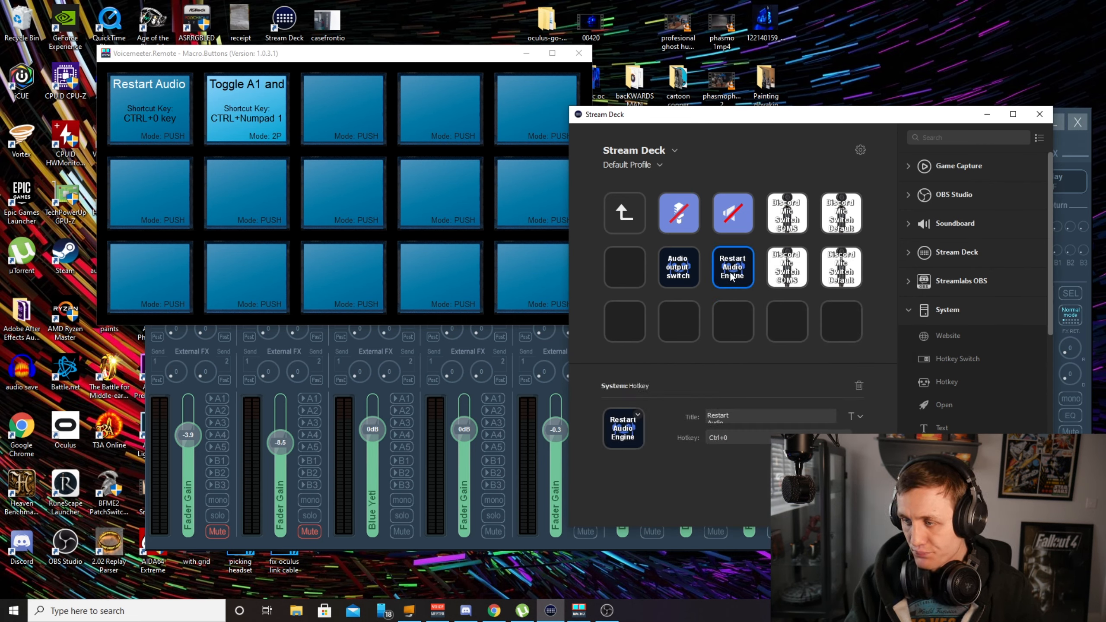